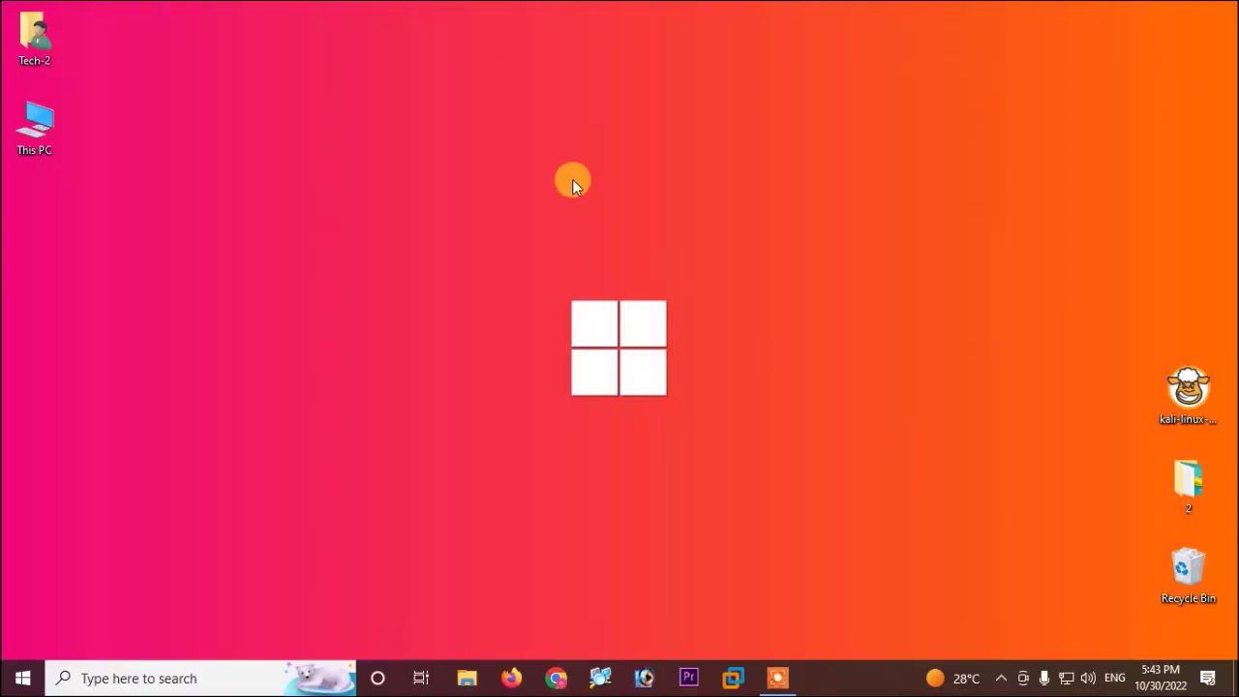
Load the CloudReady-Home-v83-x64.ova Google Drive link in Firefox and start its download
{"action": "left_click", "coordinate": [698, 230]}
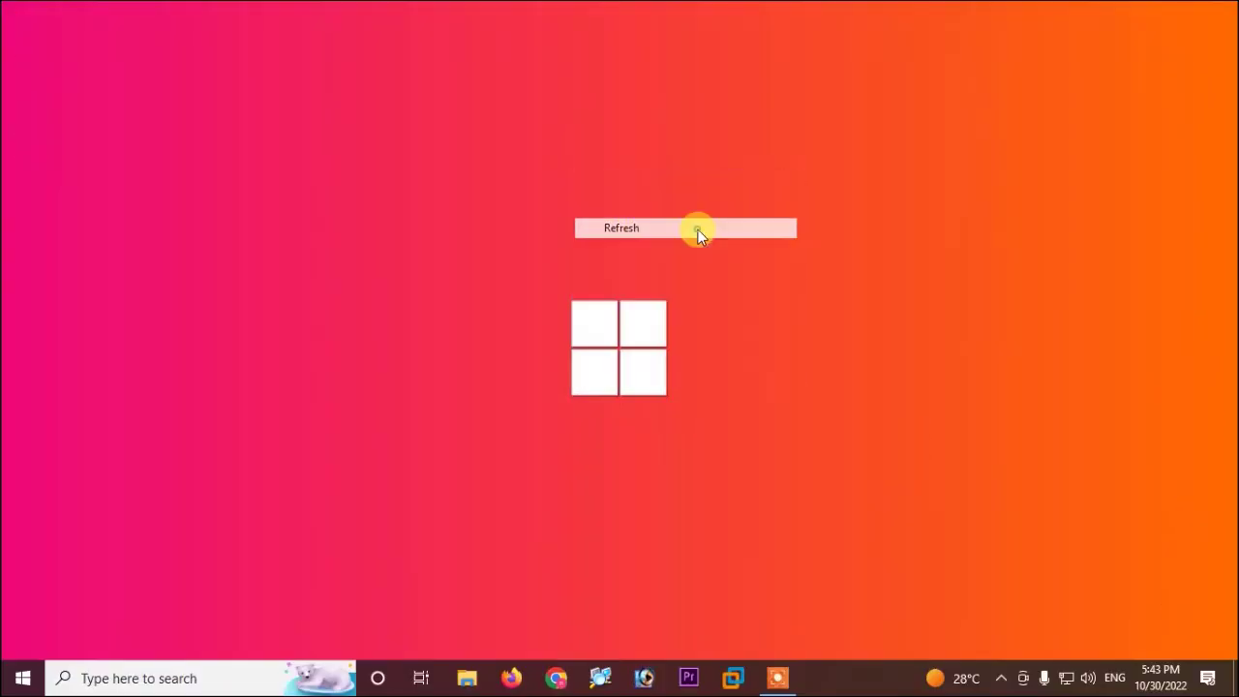
{"action": "left_click", "coordinate": [511, 677]}
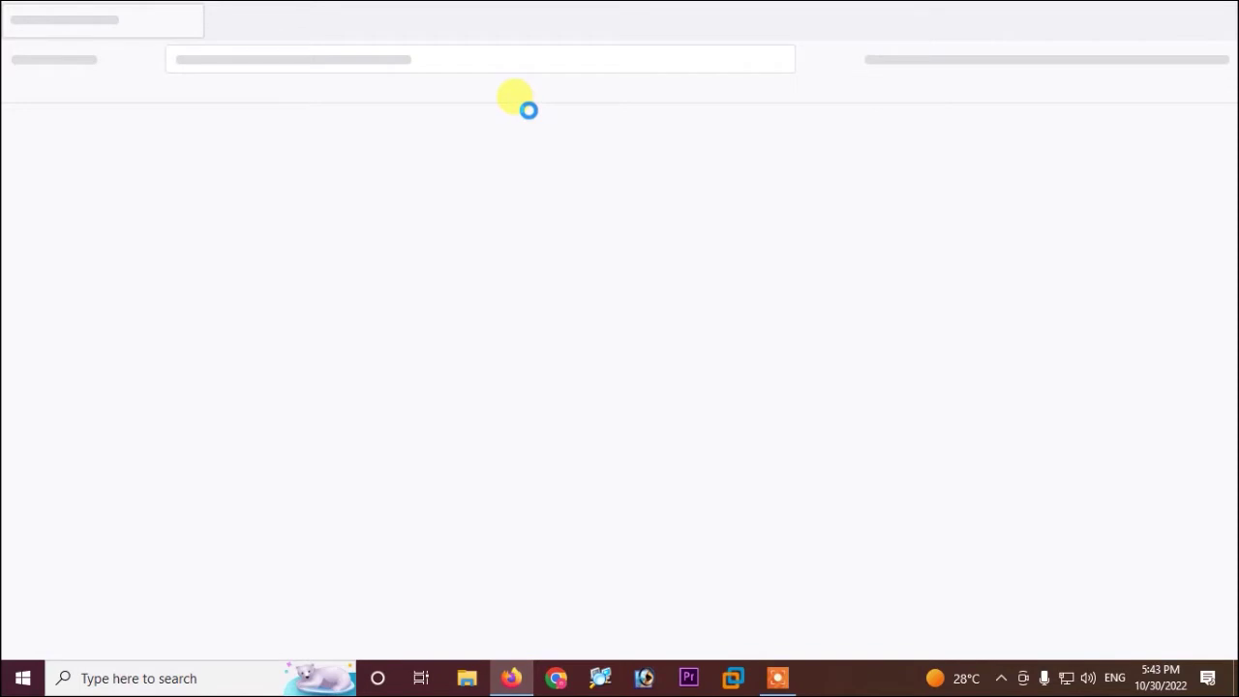
{"action": "left_click", "coordinate": [399, 51]}
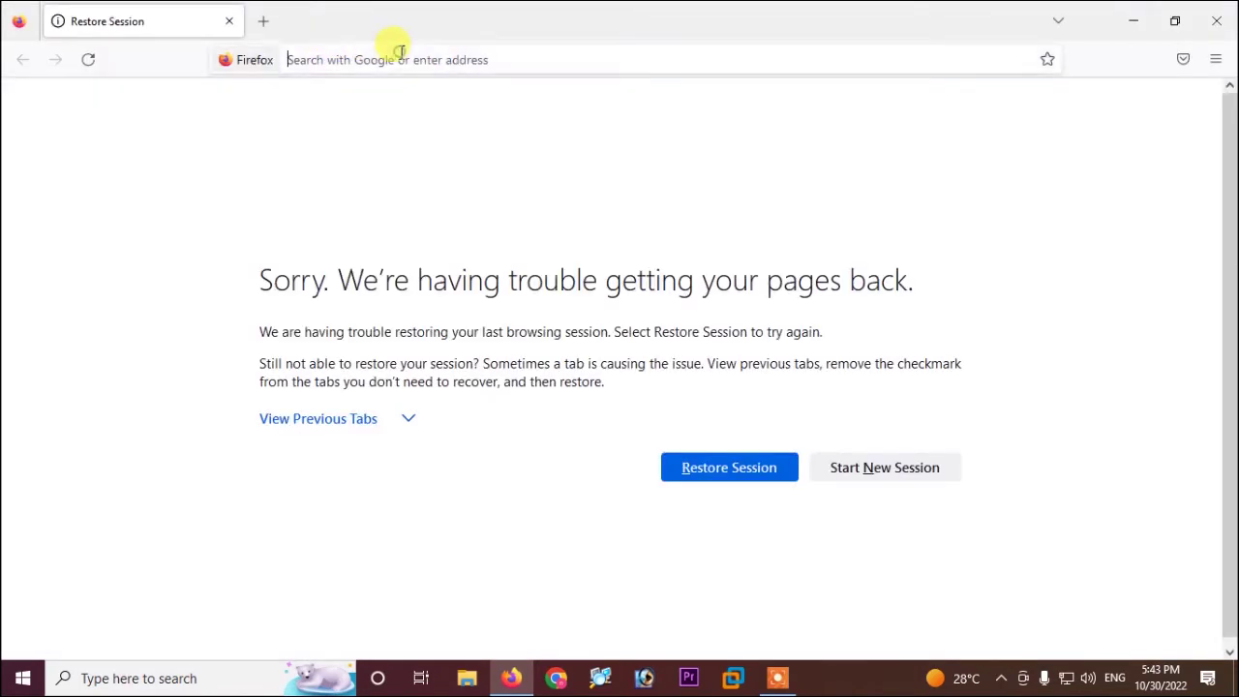
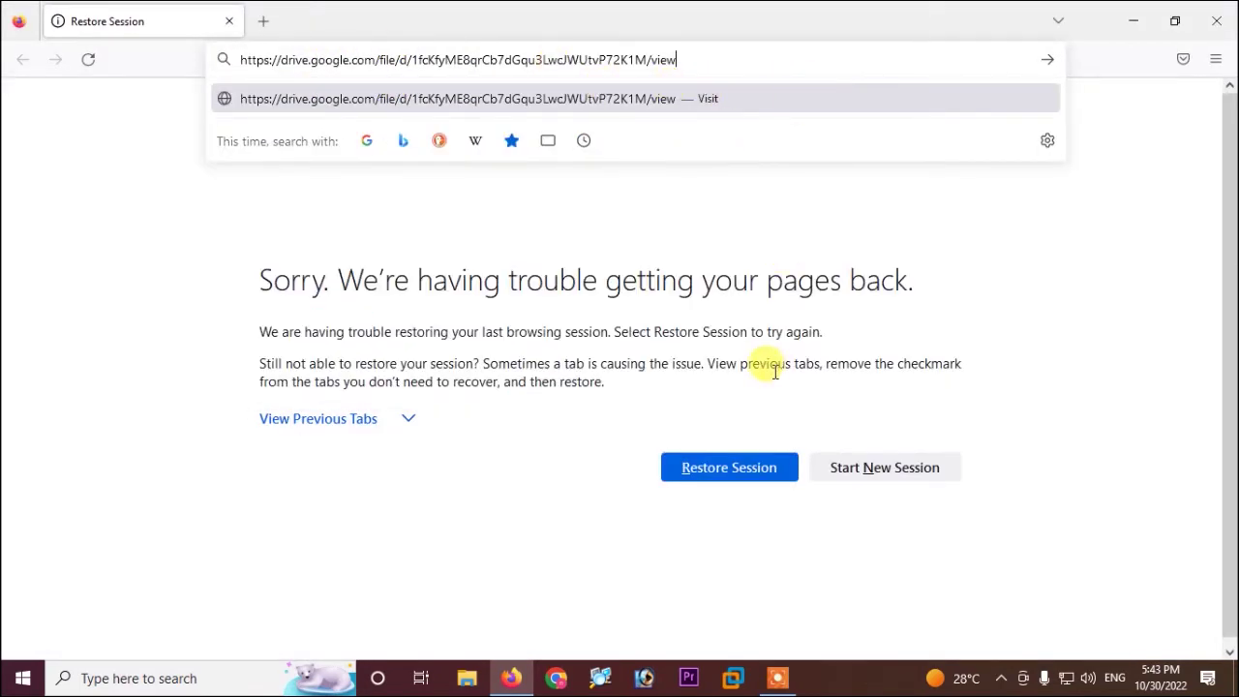
{"action": "key", "text": "Return"}
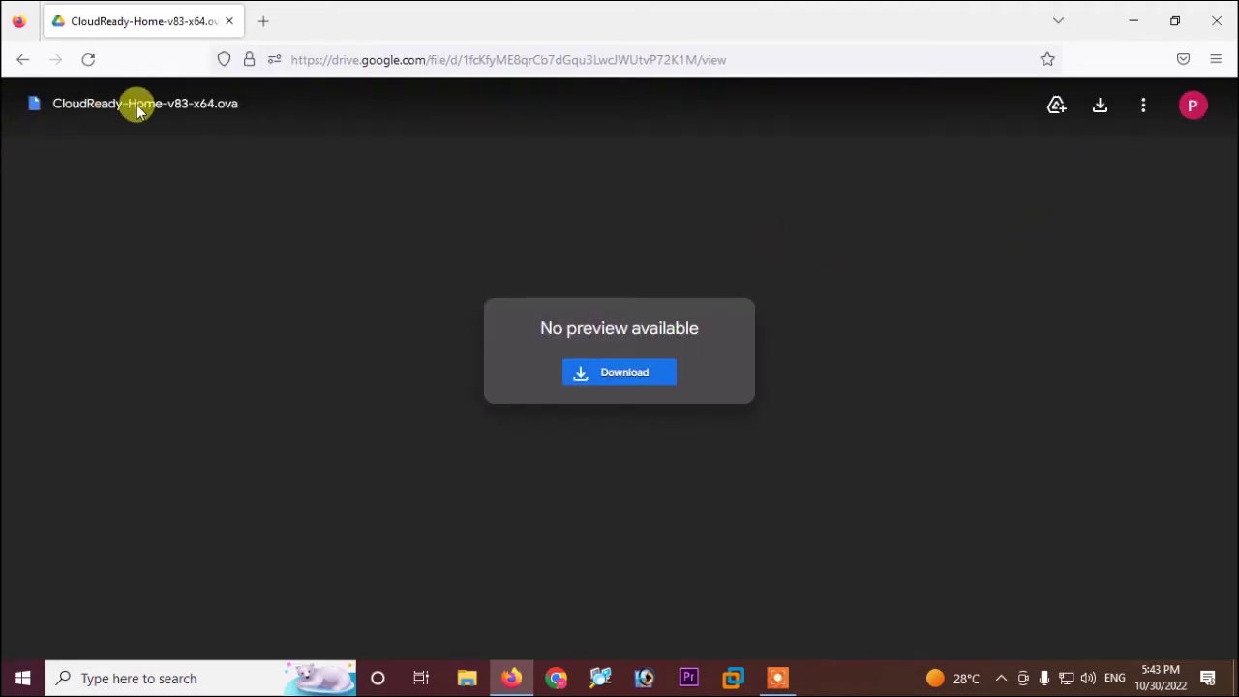
{"action": "left_click_drag", "start_coordinate": [71, 100], "coordinate": [261, 114]}
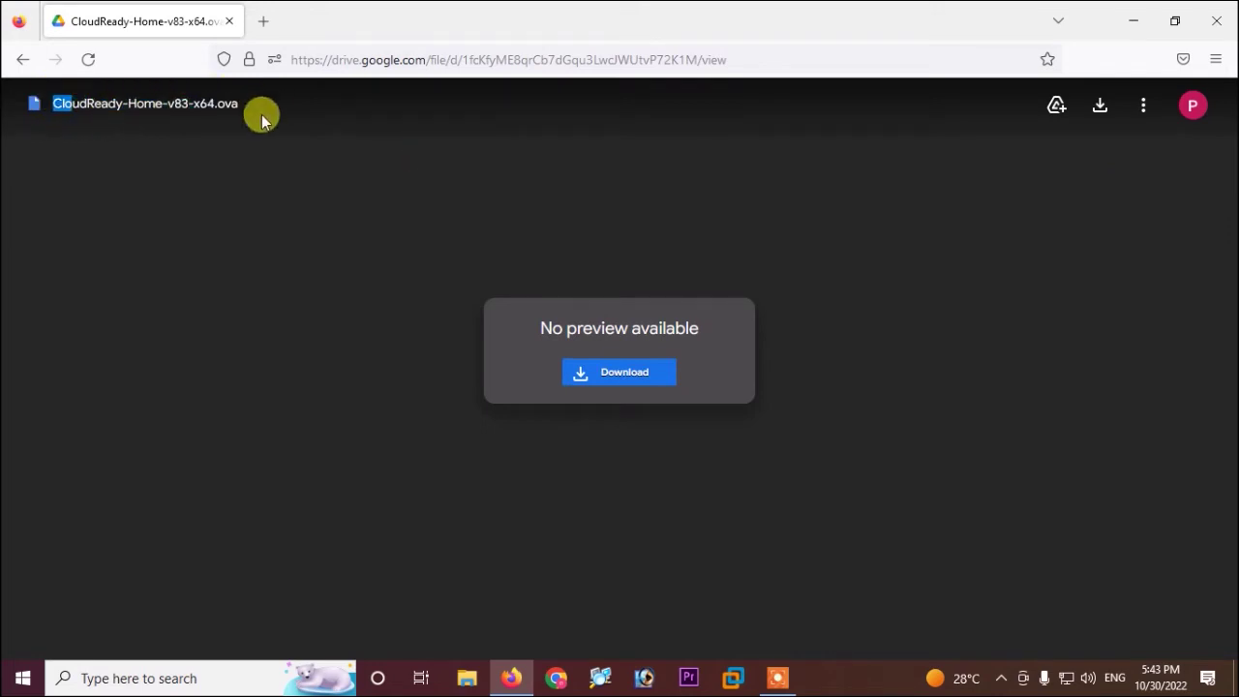
{"action": "left_click", "coordinate": [1098, 104]}
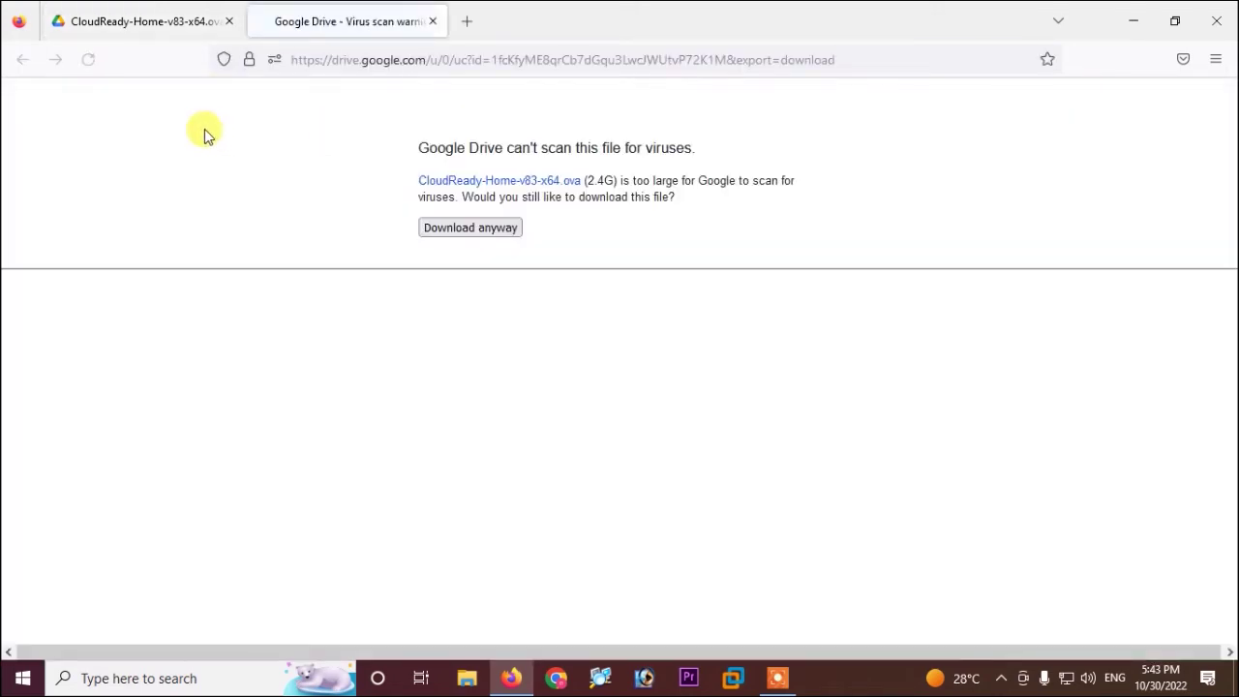
Choose 'Download anyway' and let the 2.4 GB CloudReady-Home-v83-x64.ova file download
{"action": "left_click", "coordinate": [468, 236]}
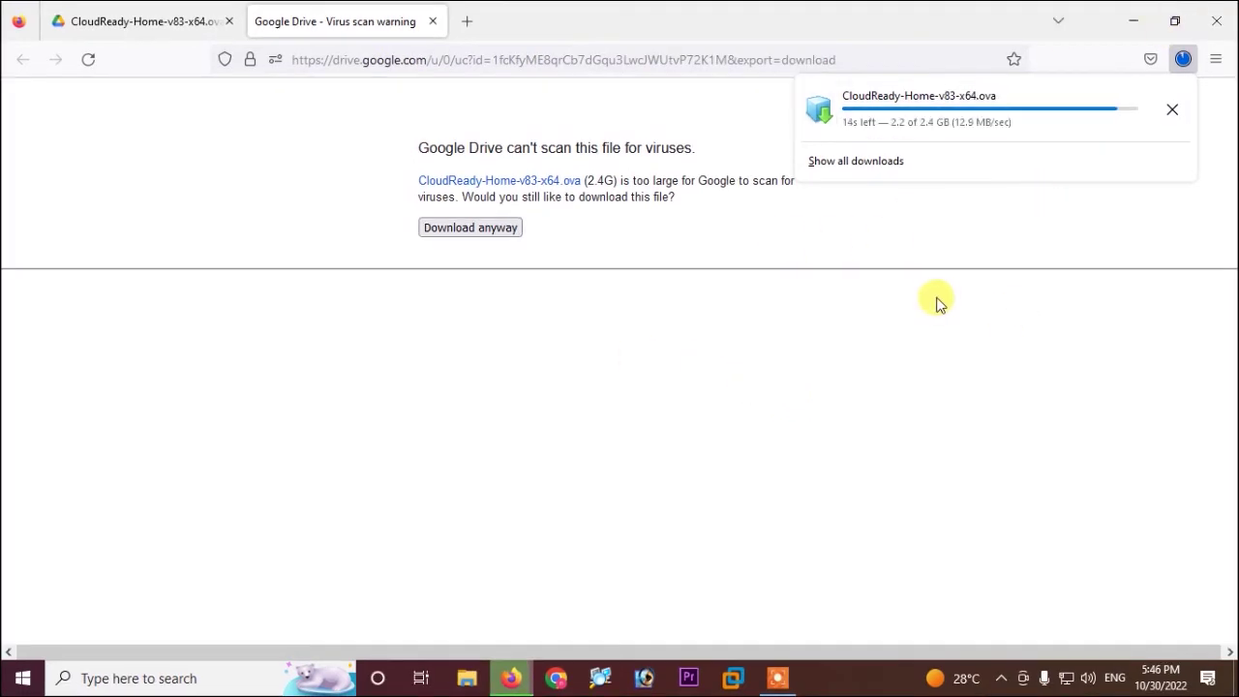
Restore the Firefox window and check the CloudReady download's progress in the Downloads panel
{"action": "left_click", "coordinate": [1169, 25]}
{"action": "right_click", "coordinate": [985, 135]}
{"action": "left_click", "coordinate": [1046, 192]}
{"action": "left_click", "coordinate": [873, 56]}
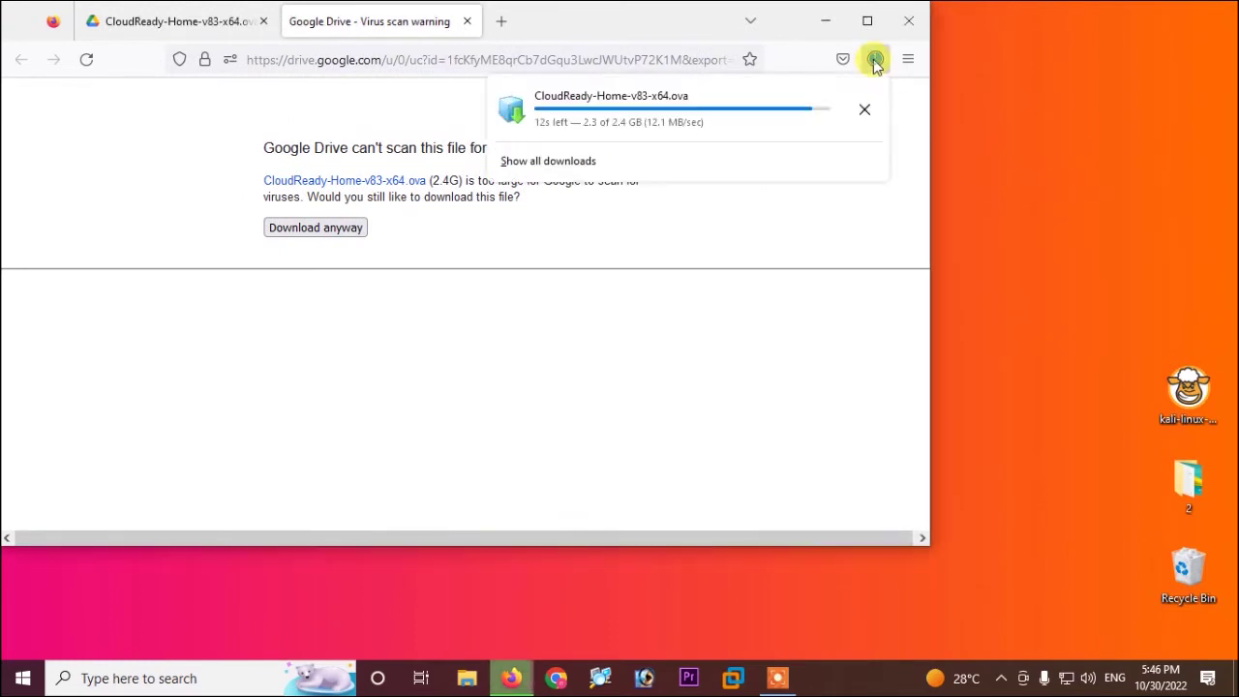
Show the finished CloudReady-Home-v83-x64 file (2,507,433 KB) in its Downloads folder
{"action": "left_click", "coordinate": [728, 681]}
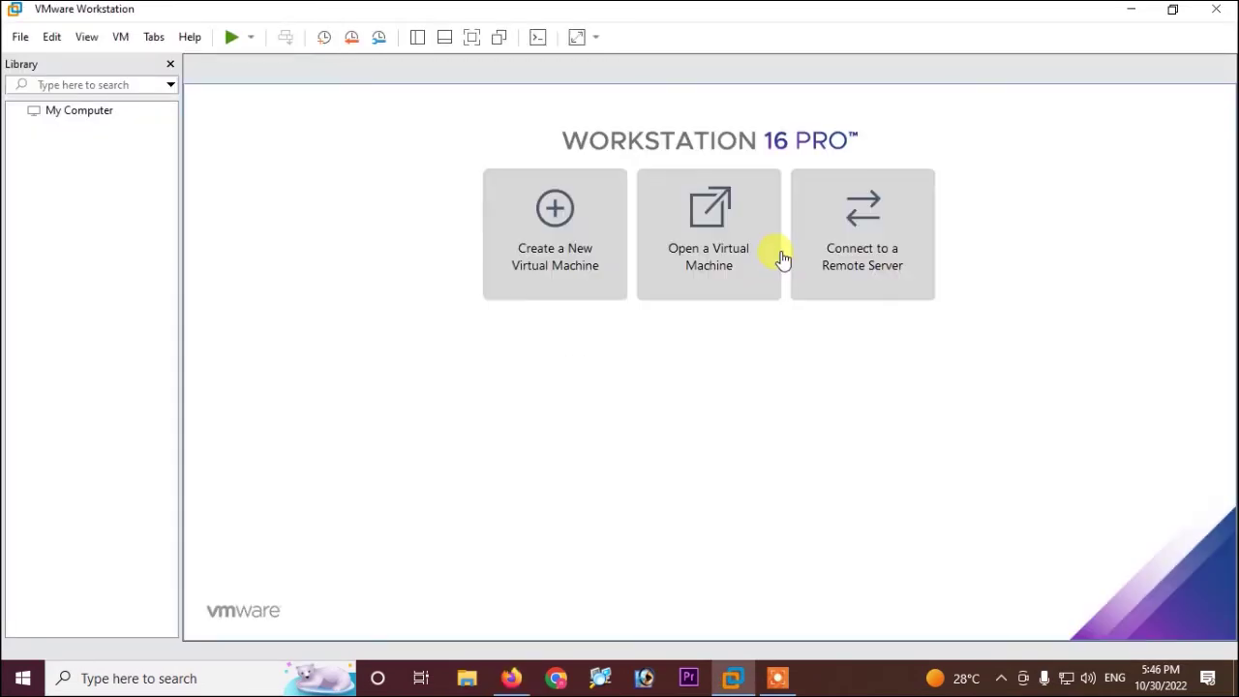
{"action": "left_click", "coordinate": [1129, 15]}
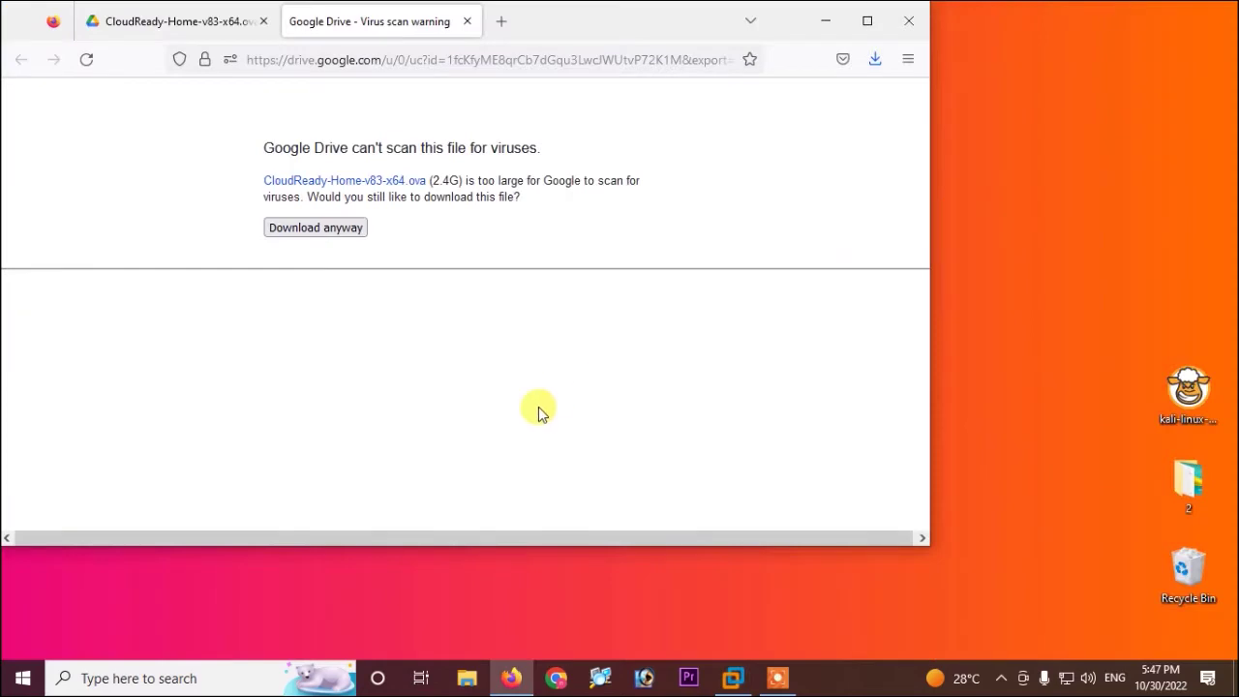
{"action": "left_click", "coordinate": [876, 61]}
{"action": "left_click", "coordinate": [864, 104]}
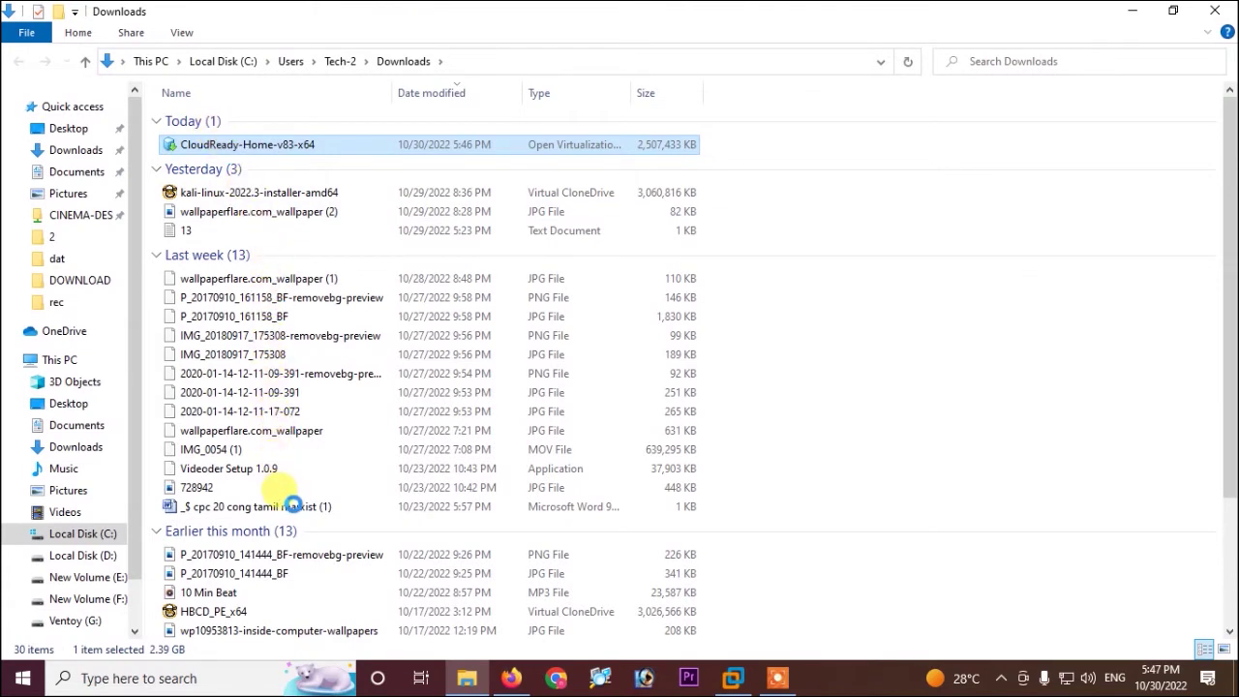
Copy the CloudReady-Home-v83-x64 file from Downloads and paste it onto the desktop
{"action": "key", "text": "shift+F10"}
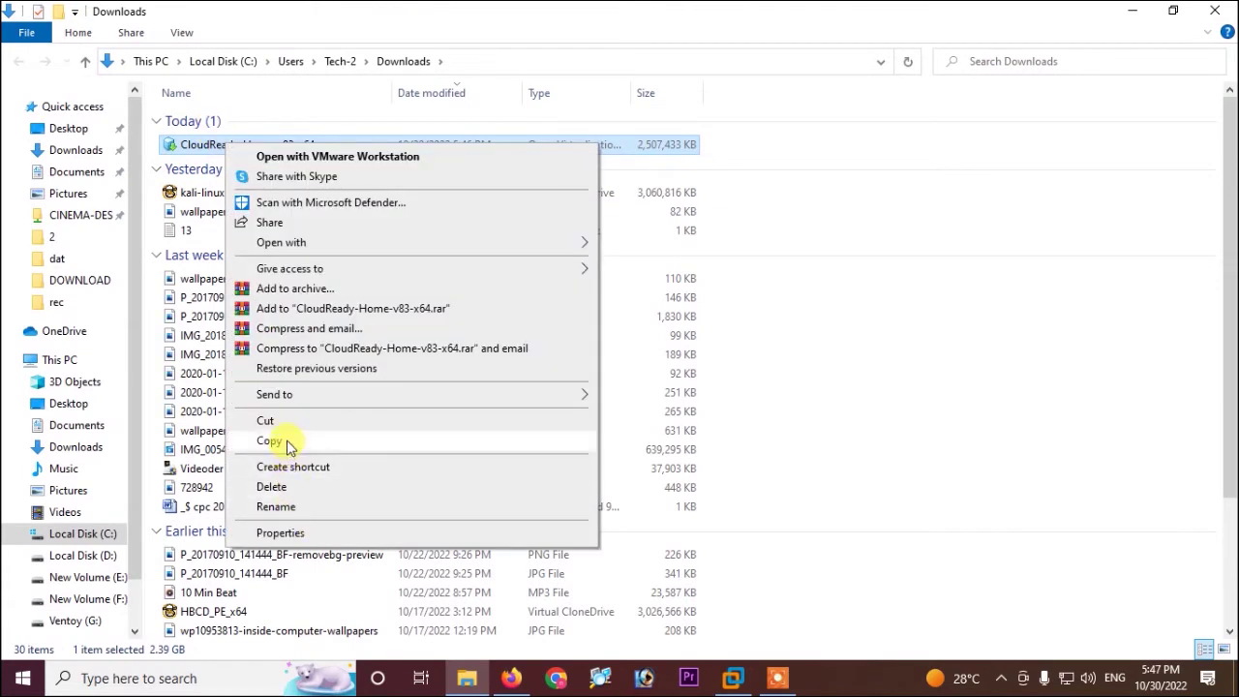
{"action": "left_click", "coordinate": [284, 443]}
{"action": "left_click", "coordinate": [1214, 11]}
{"action": "right_click", "coordinate": [1015, 174]}
{"action": "left_click", "coordinate": [1040, 251]}
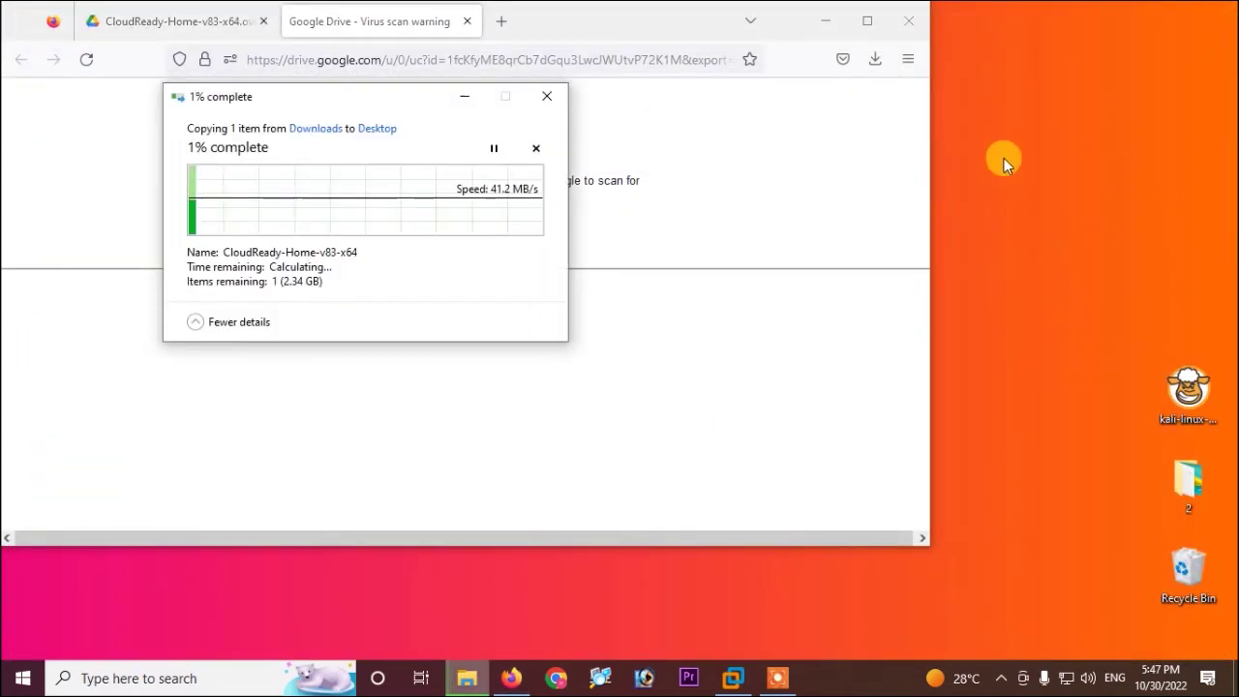
Refresh the desktop while the copy finishes and position the new CloudReady icon
{"action": "left_click", "coordinate": [828, 21]}
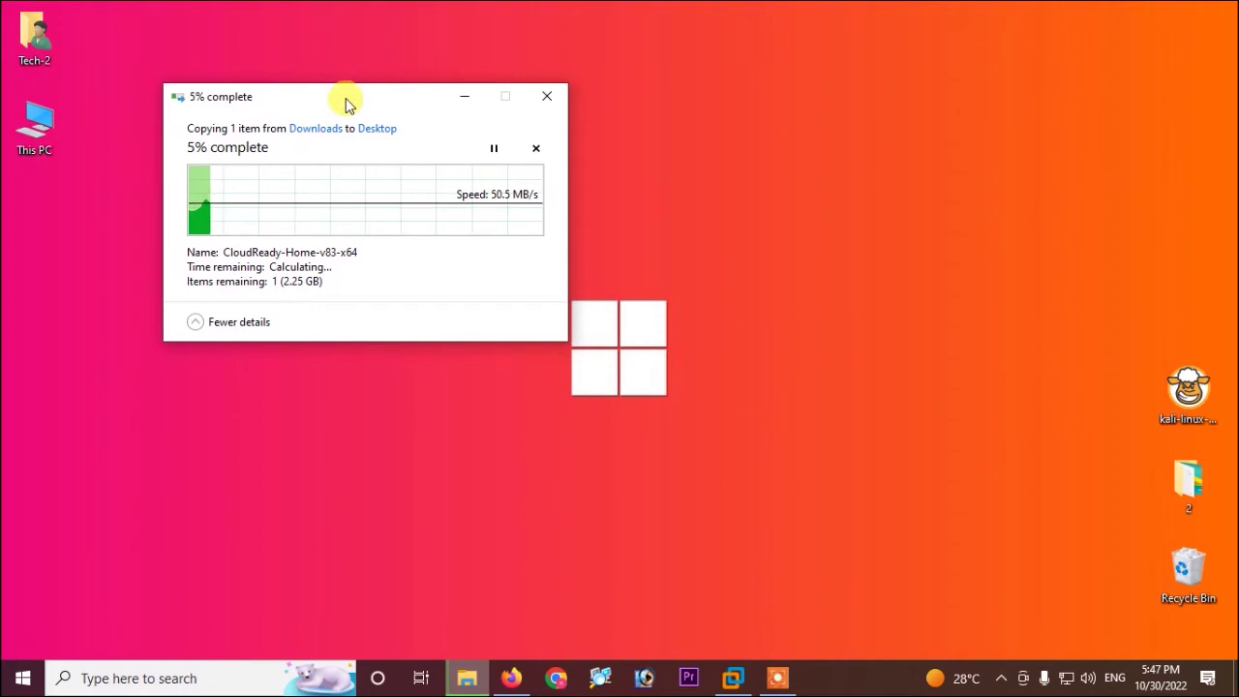
{"action": "left_click_drag", "start_coordinate": [346, 97], "coordinate": [679, 82]}
{"action": "right_click", "coordinate": [235, 233]}
{"action": "left_click", "coordinate": [280, 289]}
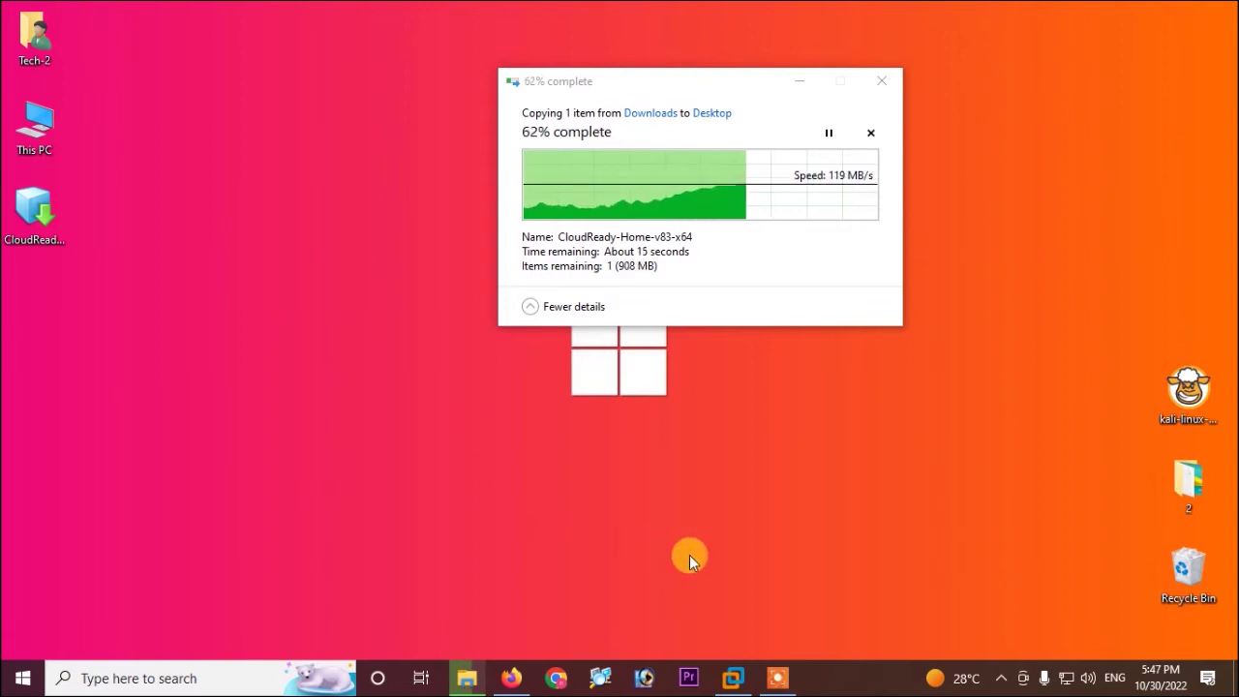
{"action": "left_click_drag", "start_coordinate": [34, 204], "coordinate": [125, 204]}
{"action": "right_click", "coordinate": [279, 325]}
{"action": "left_click", "coordinate": [338, 384]}
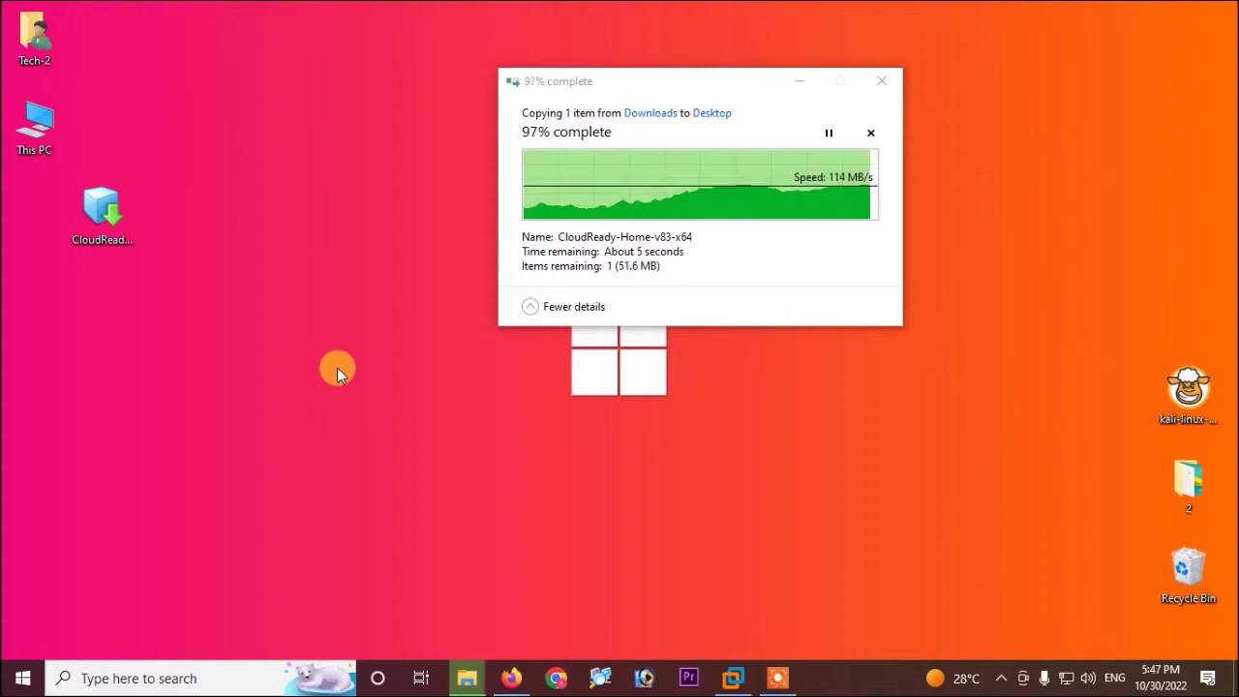
{"action": "right_click", "coordinate": [334, 263]}
{"action": "left_click", "coordinate": [379, 323]}
{"action": "left_click_drag", "start_coordinate": [1041, 145], "coordinate": [345, 268]}
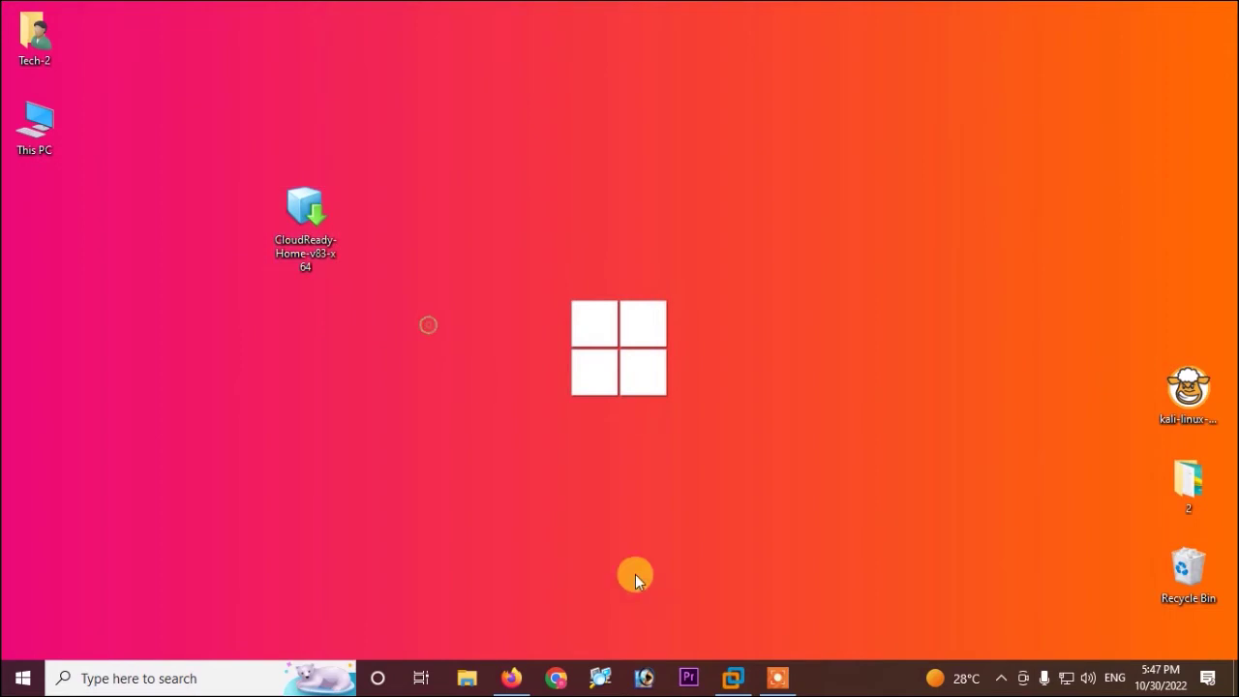
In VMware Workstation, open the CloudReady-Home-v83-x64 file from the Desktop for import
{"action": "left_click", "coordinate": [733, 677]}
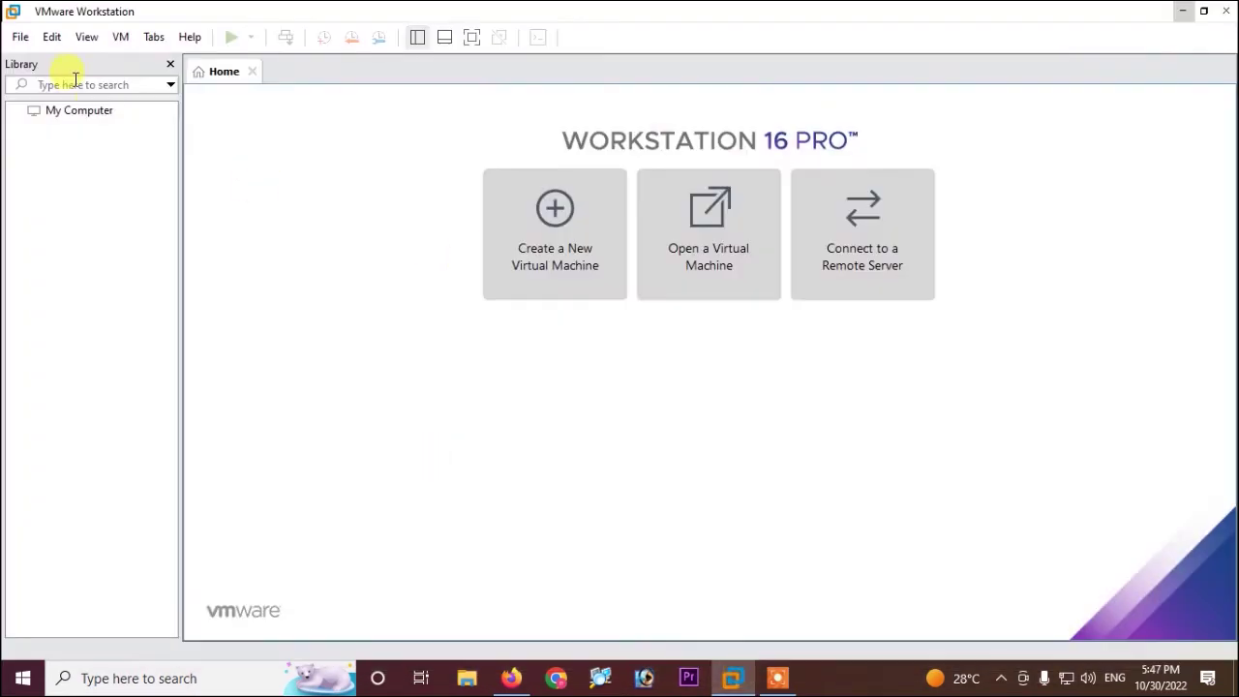
{"action": "left_click", "coordinate": [20, 38]}
{"action": "left_click", "coordinate": [19, 39]}
{"action": "left_click", "coordinate": [17, 41]}
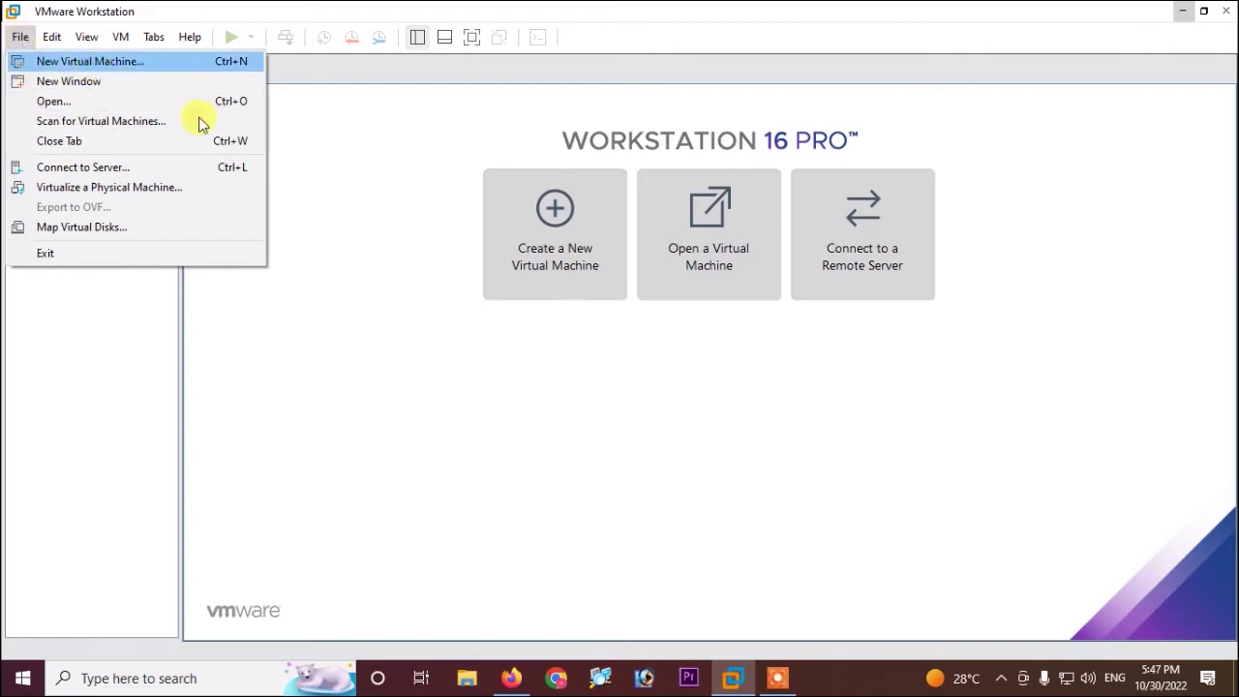
{"action": "left_click", "coordinate": [107, 103]}
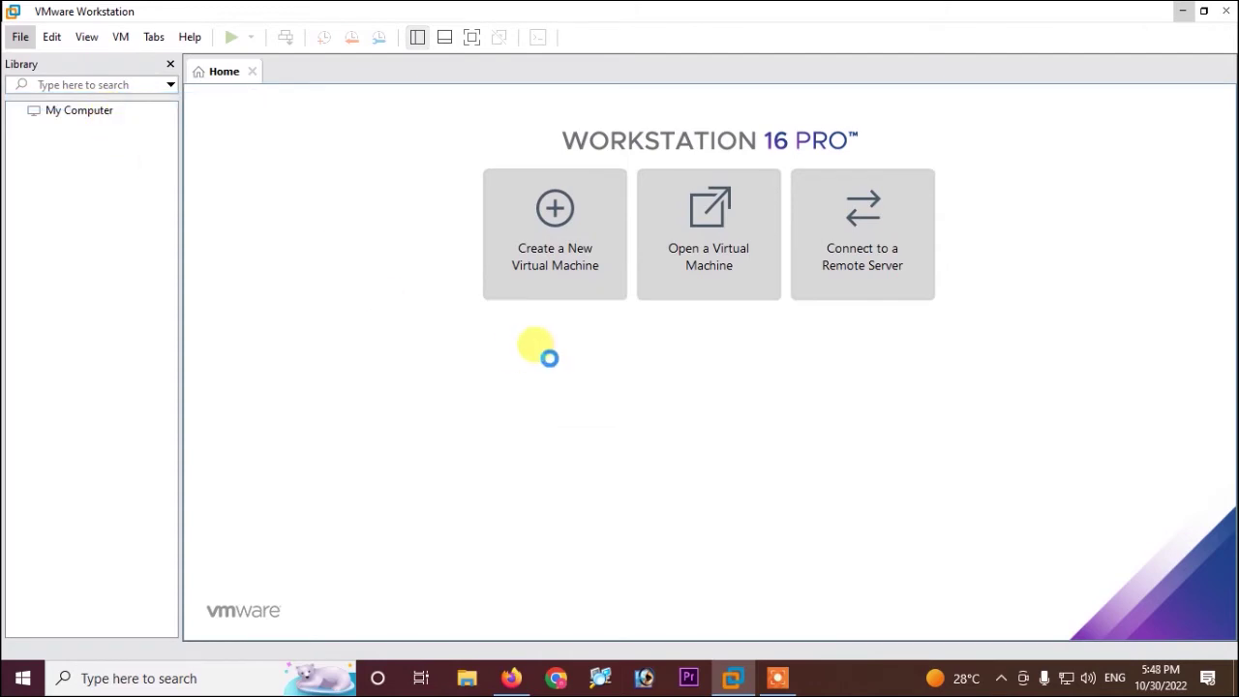
{"action": "scroll", "coordinate": [88, 172], "scroll_direction": "down", "scroll_amount": 3}
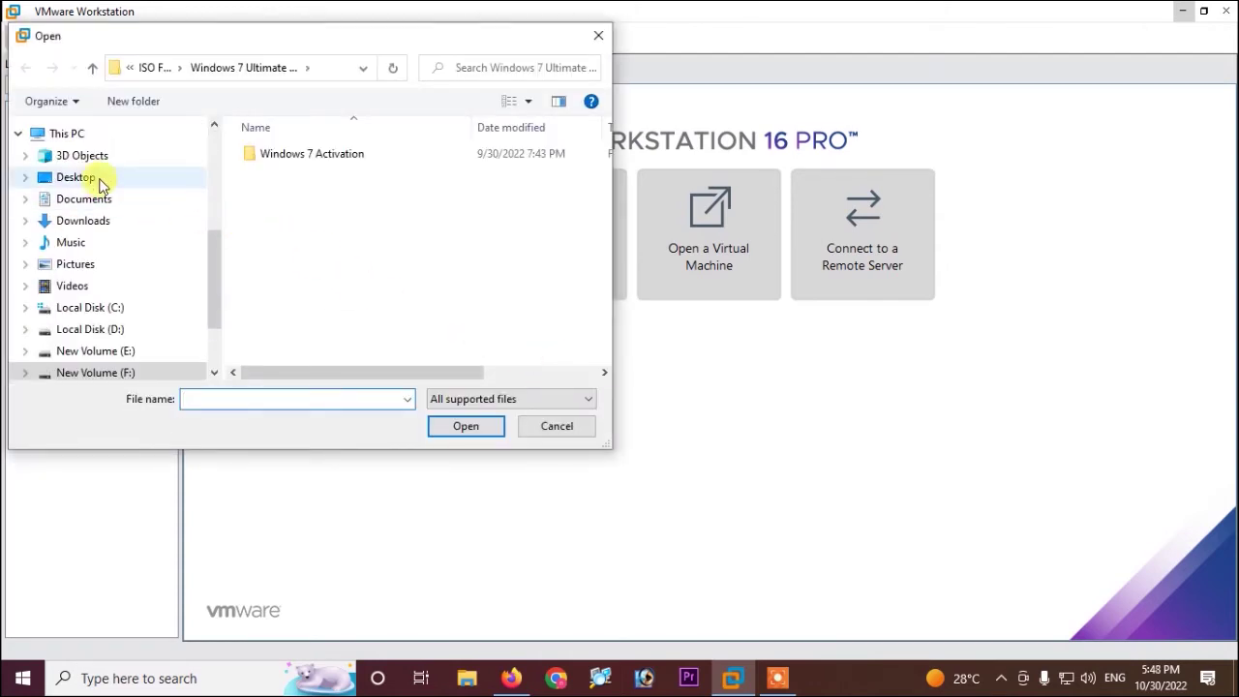
{"action": "left_click", "coordinate": [78, 177]}
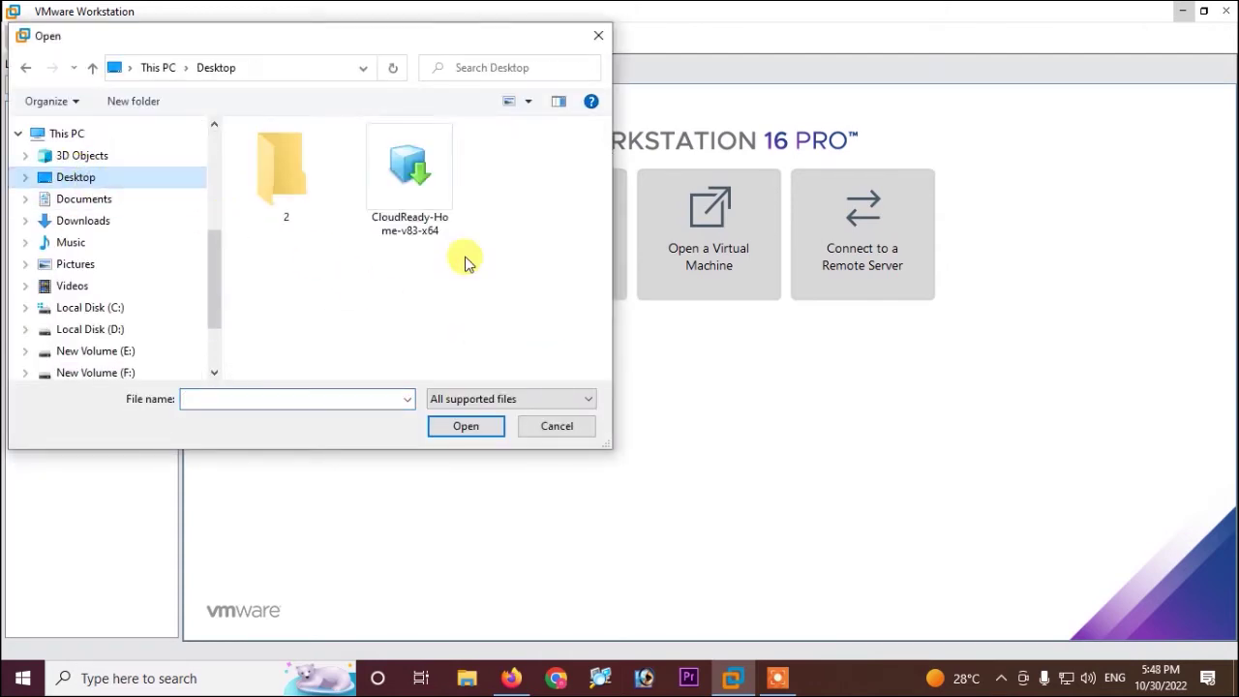
{"action": "left_click", "coordinate": [445, 213]}
{"action": "left_click", "coordinate": [463, 426]}
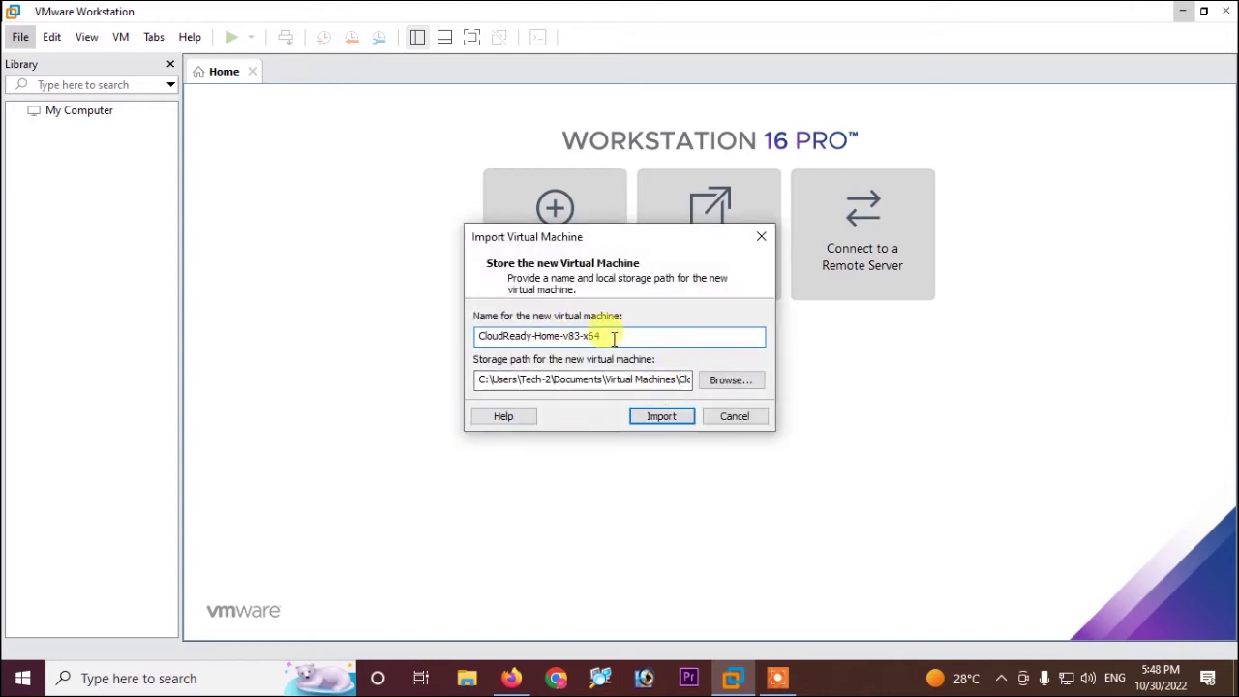
Review the proposed name CloudReady-Home-v83-x64 and storage path, and browse for a different folder
{"action": "left_click_drag", "start_coordinate": [616, 337], "coordinate": [417, 337]}
{"action": "key", "text": "ctrl+c"}
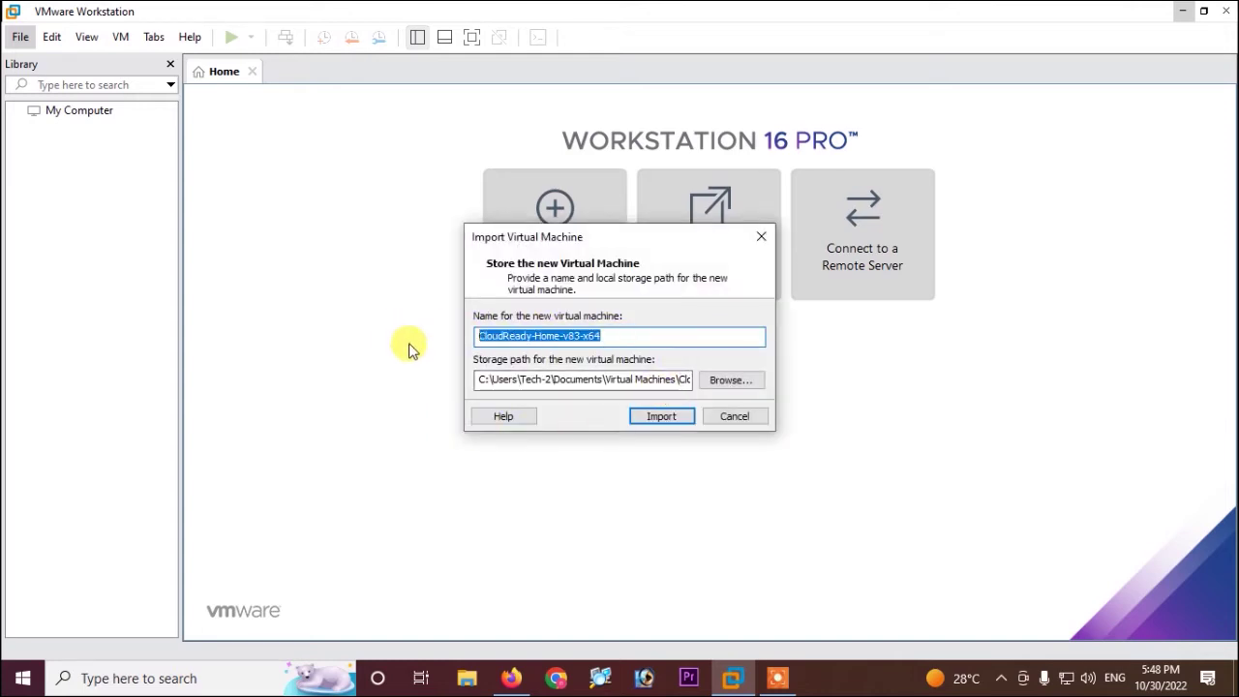
{"action": "left_click_drag", "start_coordinate": [478, 379], "coordinate": [594, 379]}
{"action": "left_click", "coordinate": [731, 379]}
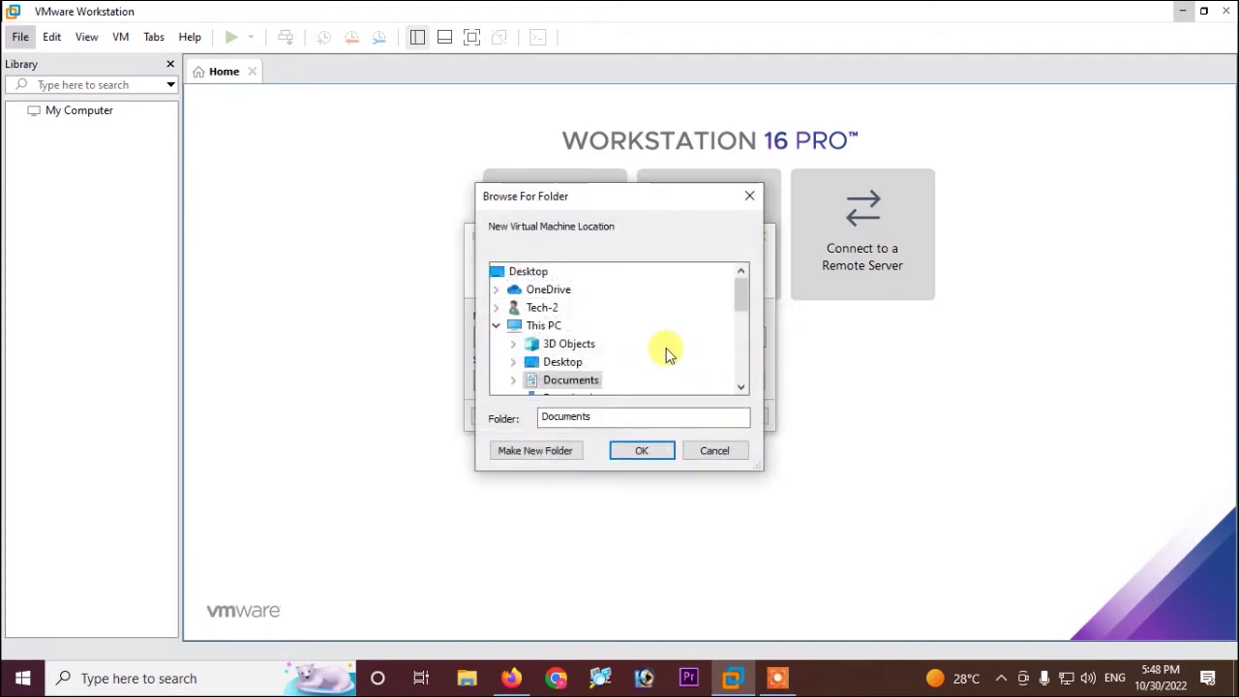
{"action": "left_click", "coordinate": [466, 678]}
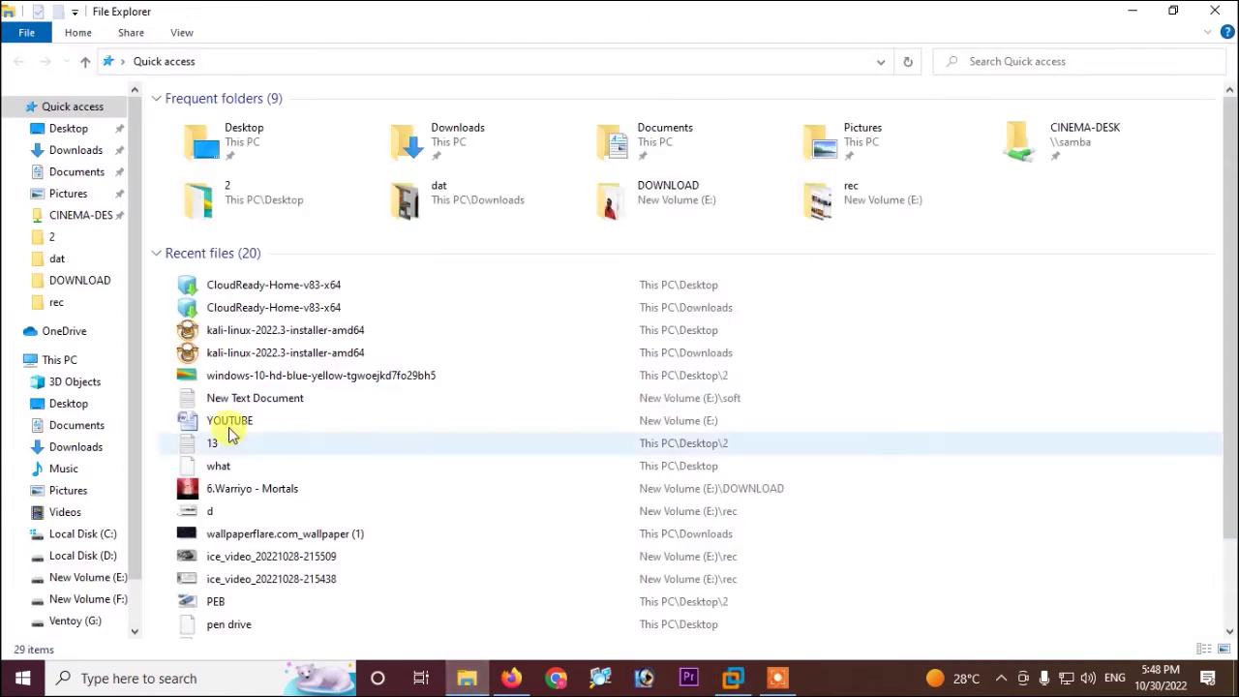
Open Local Disk (D:) from This PC to check its contents
{"action": "left_click", "coordinate": [58, 360]}
{"action": "left_click", "coordinate": [447, 249]}
{"action": "right_click", "coordinate": [459, 262]}
{"action": "left_click", "coordinate": [474, 271]}
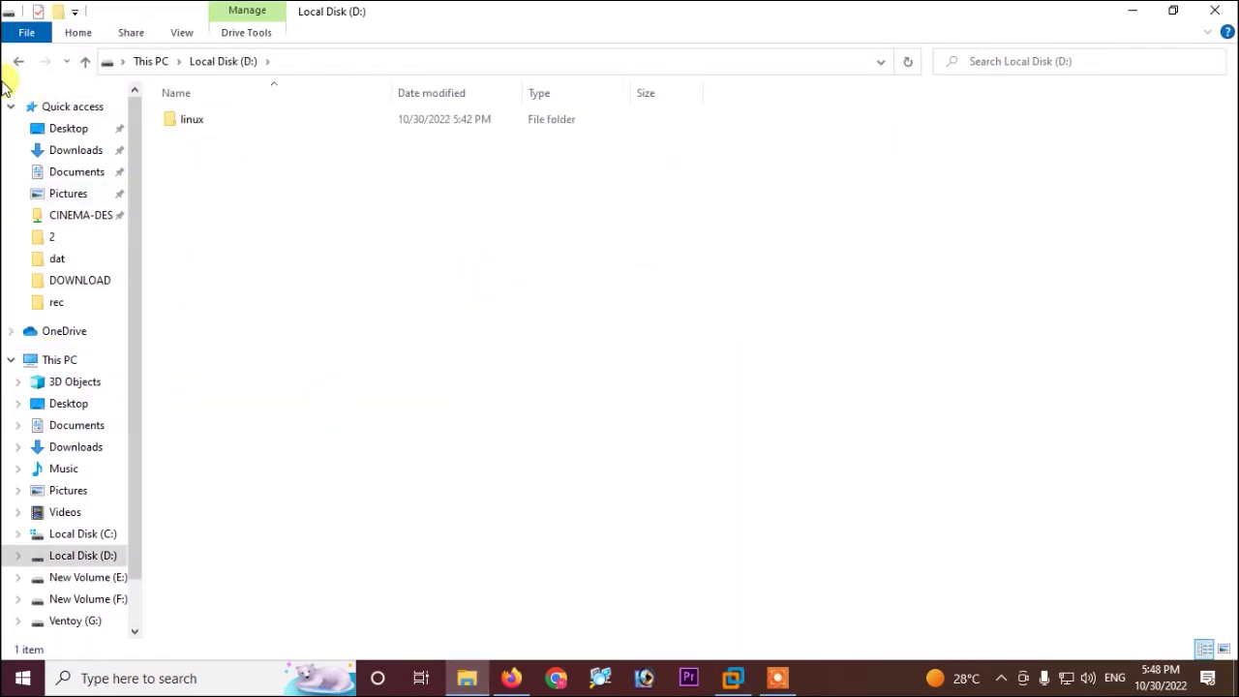
{"action": "left_click", "coordinate": [16, 64]}
Quick-format Local Disk (D:), confirm the warning, and close the Format Complete message
{"action": "right_click", "coordinate": [435, 260]}
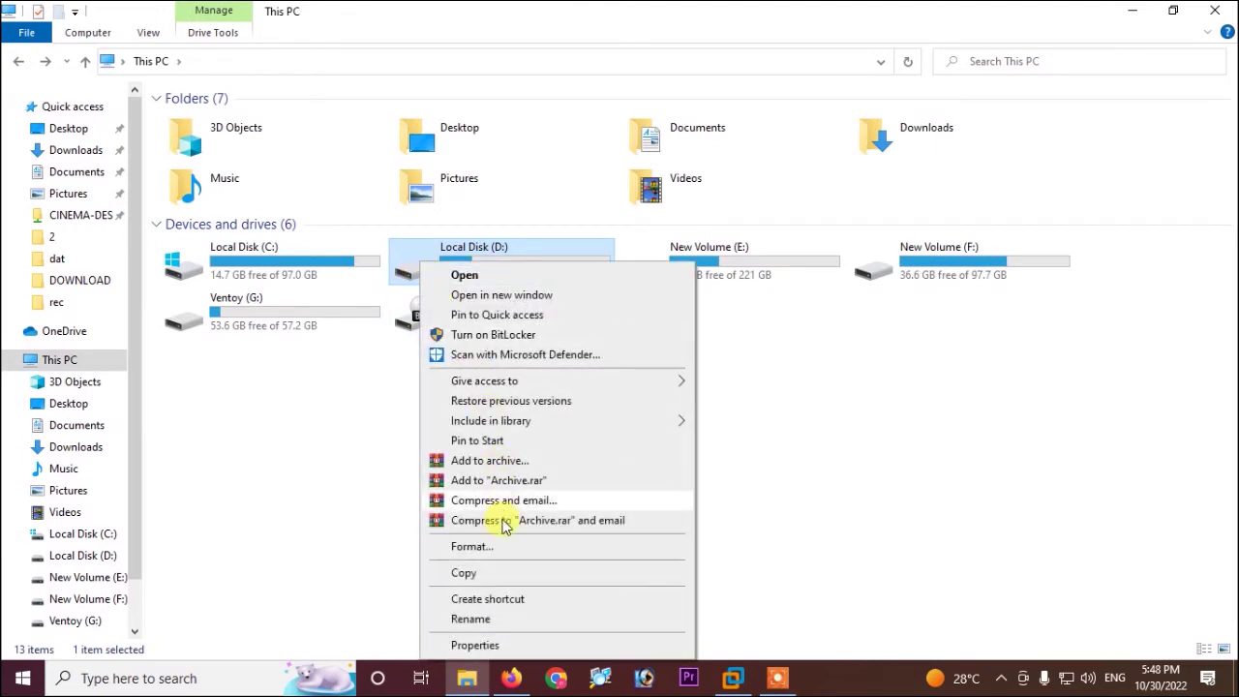
{"action": "left_click", "coordinate": [479, 546]}
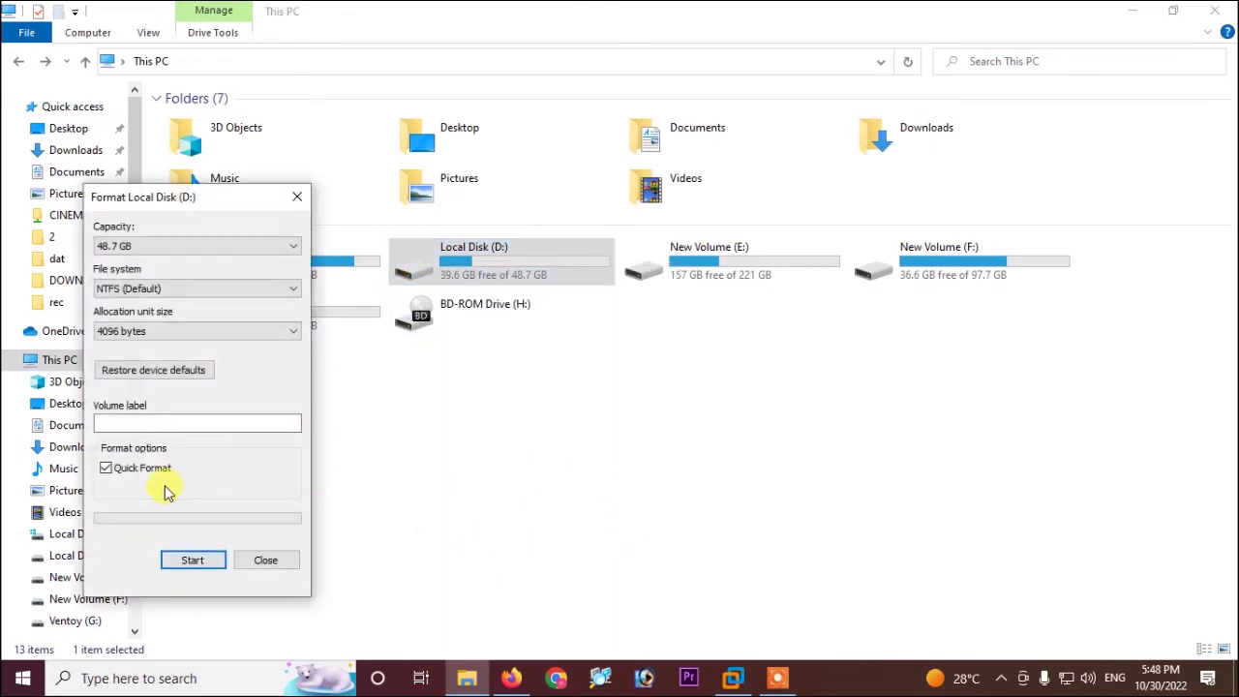
{"action": "left_click", "coordinate": [194, 557]}
{"action": "left_click", "coordinate": [657, 344]}
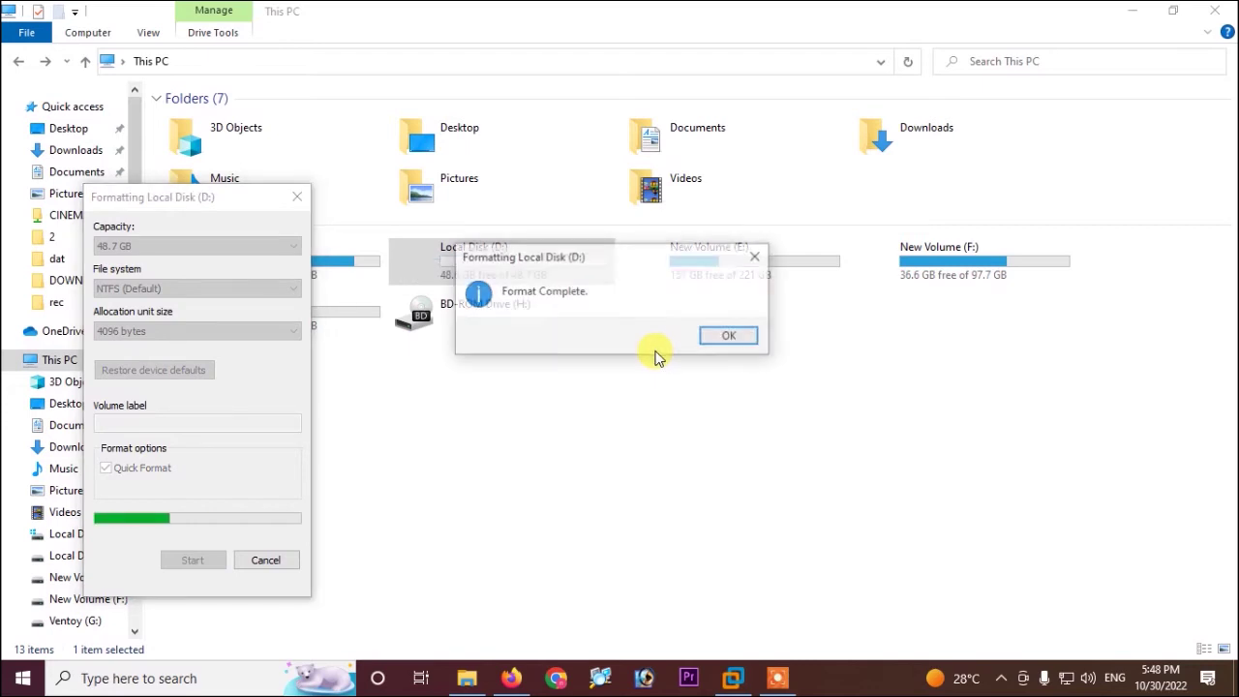
{"action": "left_click", "coordinate": [731, 338]}
{"action": "left_click", "coordinate": [297, 196]}
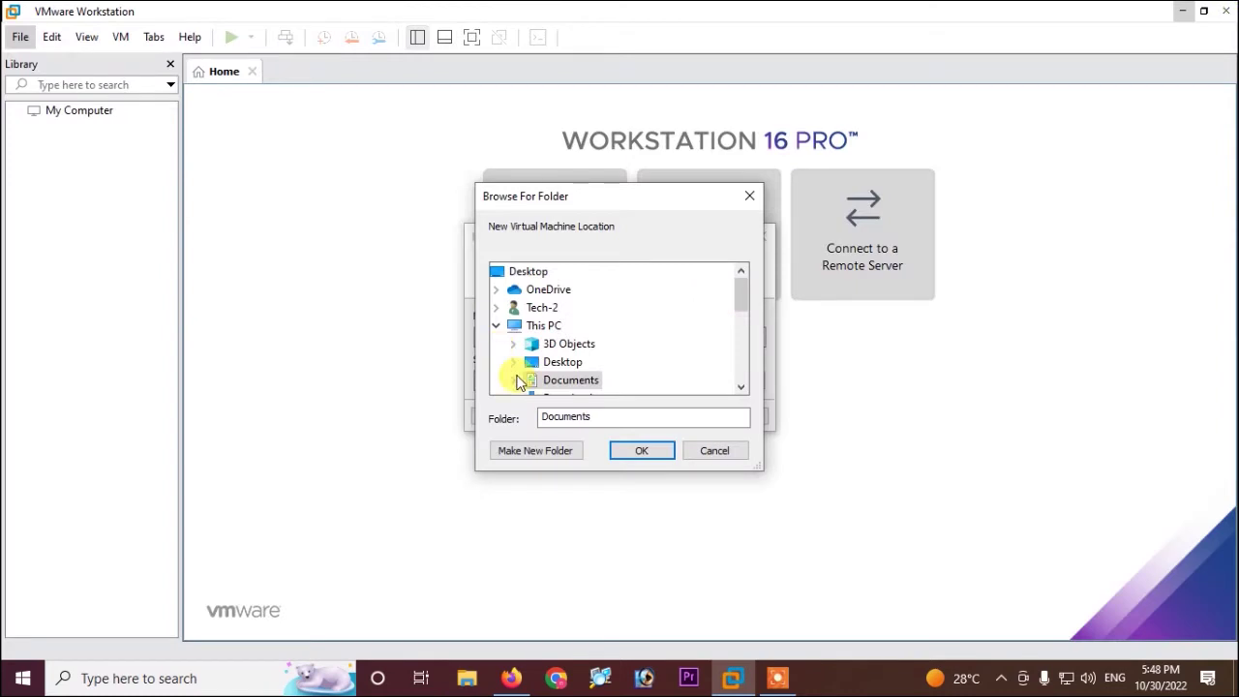
Make a new folder on Local Disk (D:) and set D:\New folder as the VM's storage path
{"action": "left_click_drag", "start_coordinate": [738, 308], "coordinate": [738, 332]}
{"action": "left_click", "coordinate": [543, 348]}
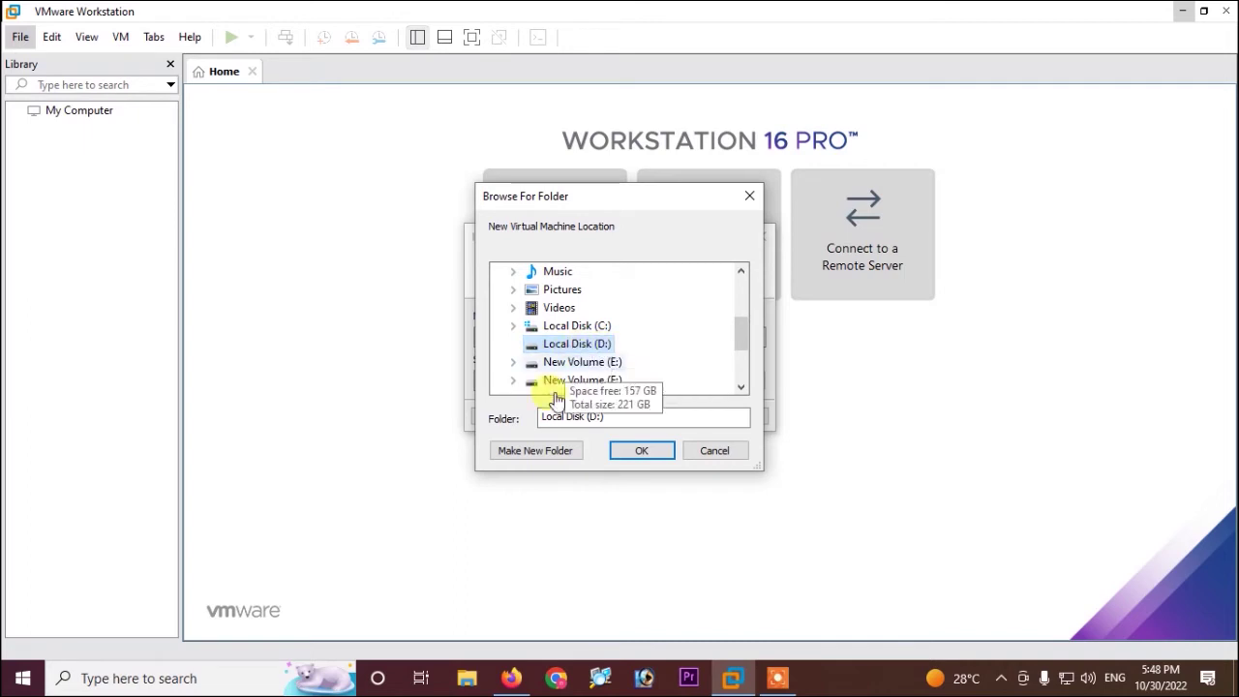
{"action": "left_click", "coordinate": [523, 452]}
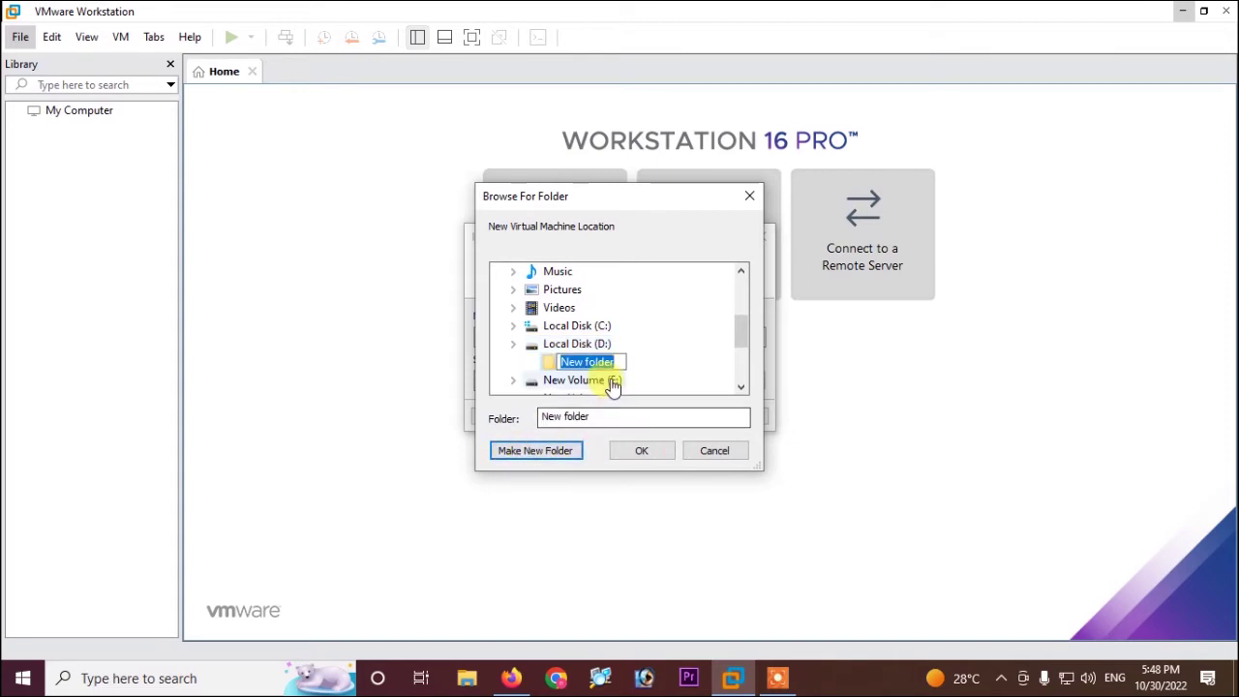
{"action": "key", "text": "ctrl+v"}
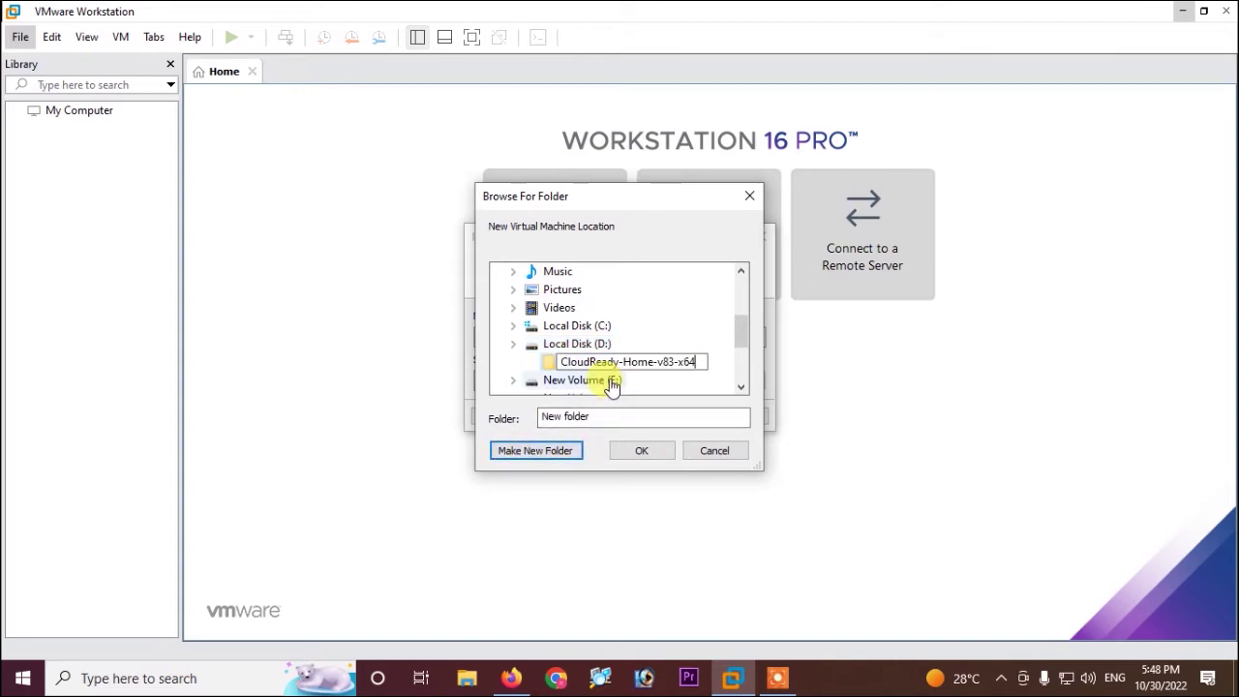
{"action": "key", "text": "BackSpace"}
{"action": "key", "text": "BackSpace"}
{"action": "key", "text": "BackSpace"}
{"action": "key", "text": "BackSpace"}
{"action": "key", "text": "BackSpace"}
{"action": "key", "text": "BackSpace"}
{"action": "key", "text": "BackSpace"}
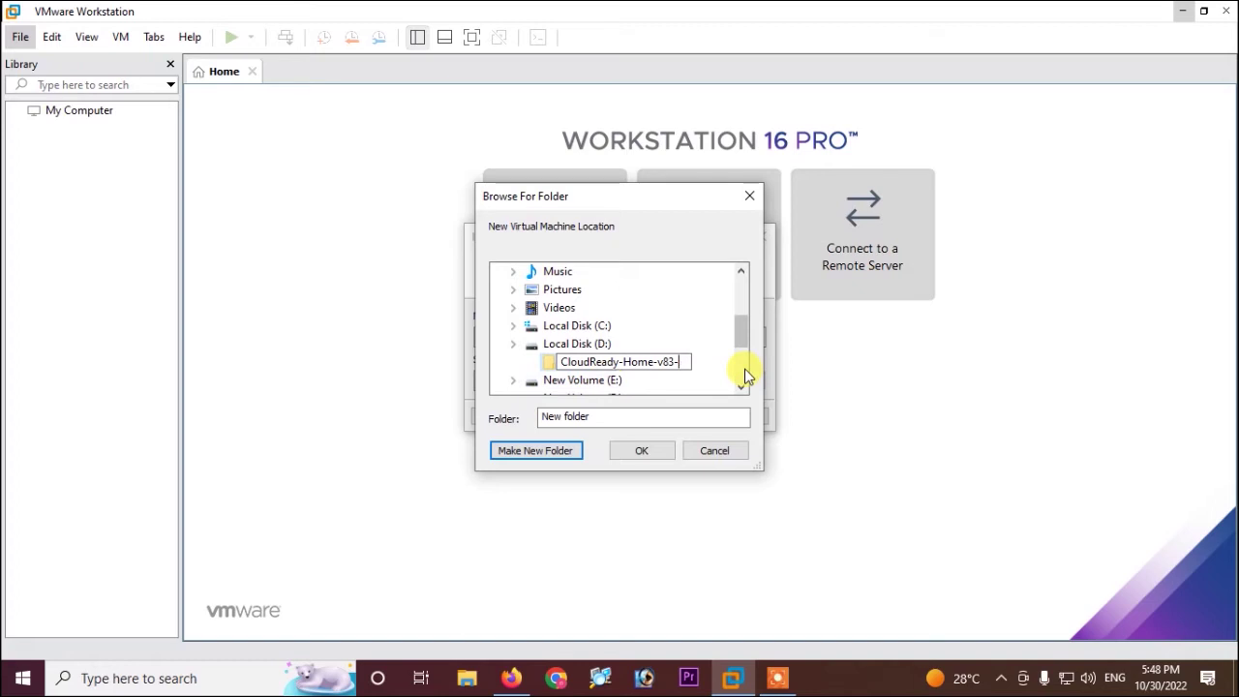
{"action": "left_click", "coordinate": [648, 452]}
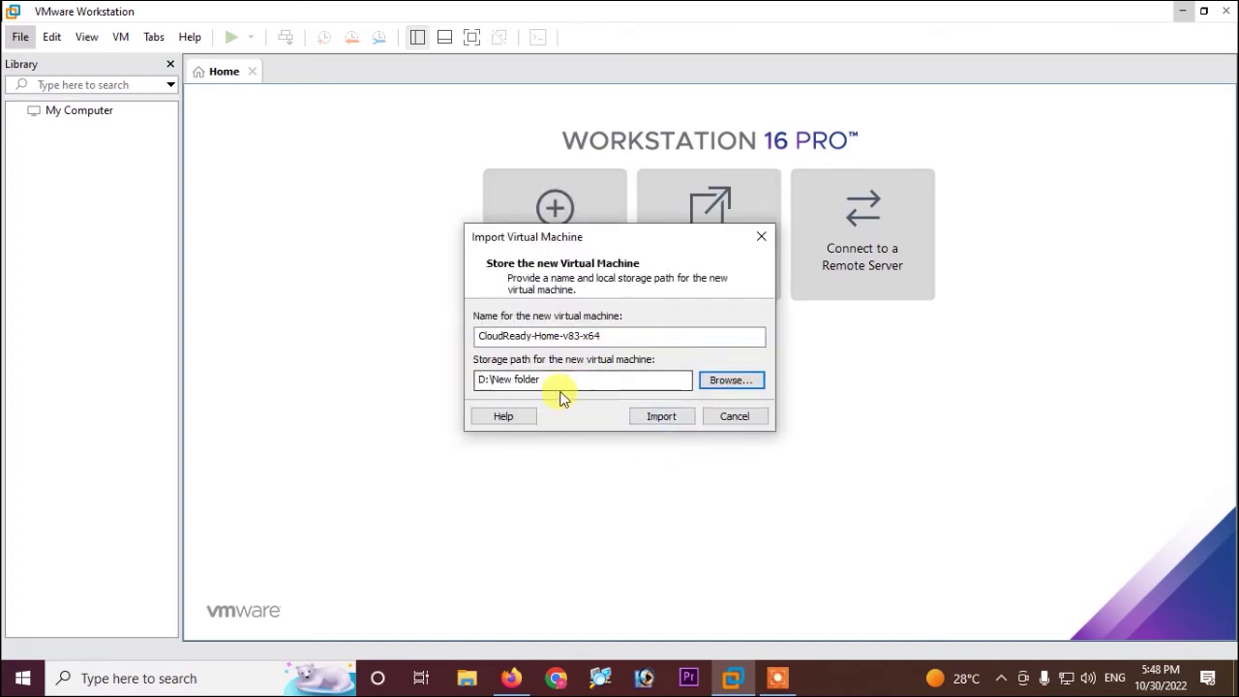
Run the import of CloudReady-Home-v83-x64 into D:\New folder until the progress bar completes
{"action": "left_click", "coordinate": [659, 417]}
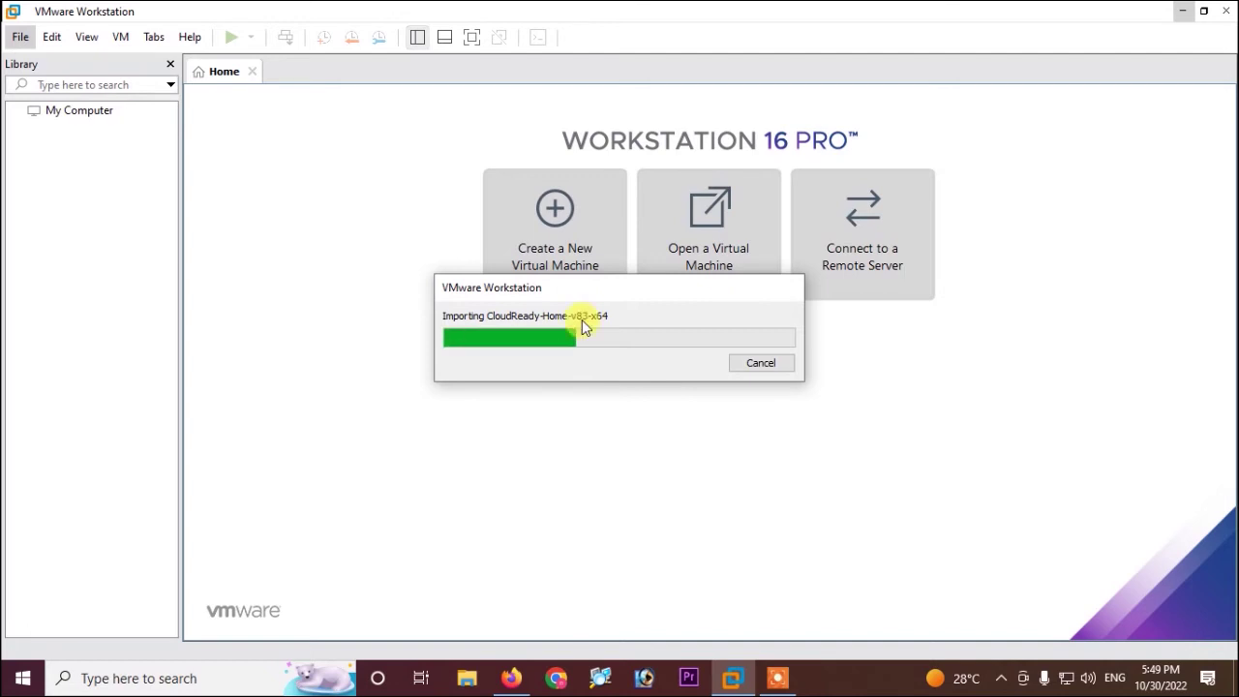
{"action": "left_click_drag", "start_coordinate": [604, 294], "coordinate": [587, 386]}
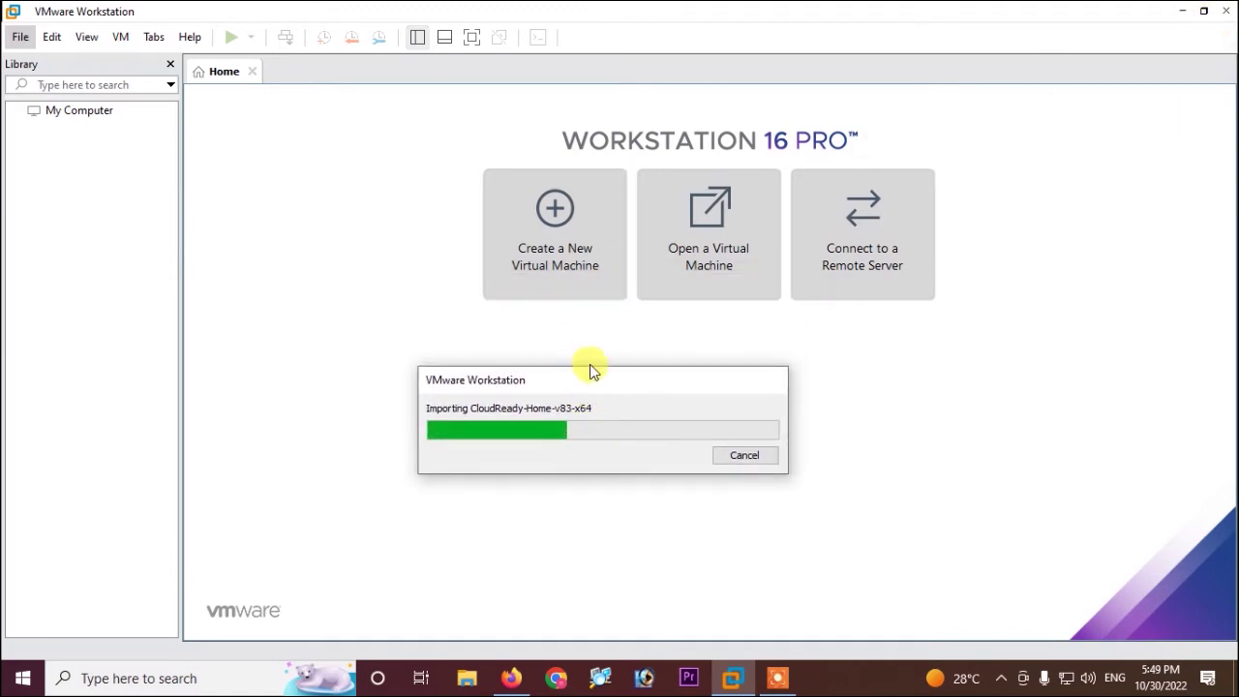
{"action": "left_click_drag", "start_coordinate": [637, 387], "coordinate": [675, 221]}
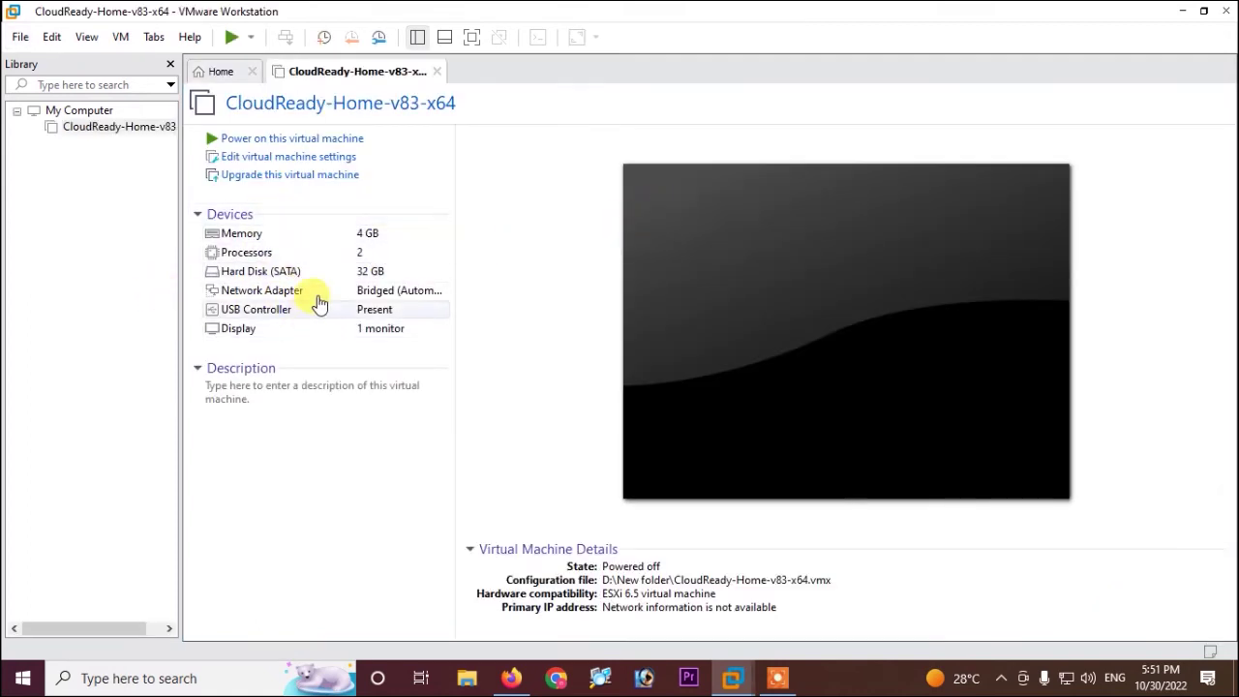
In Virtual Machine Settings, change the CloudReady Network Adapter connection from Bridged to NAT
{"action": "double_click", "coordinate": [322, 234]}
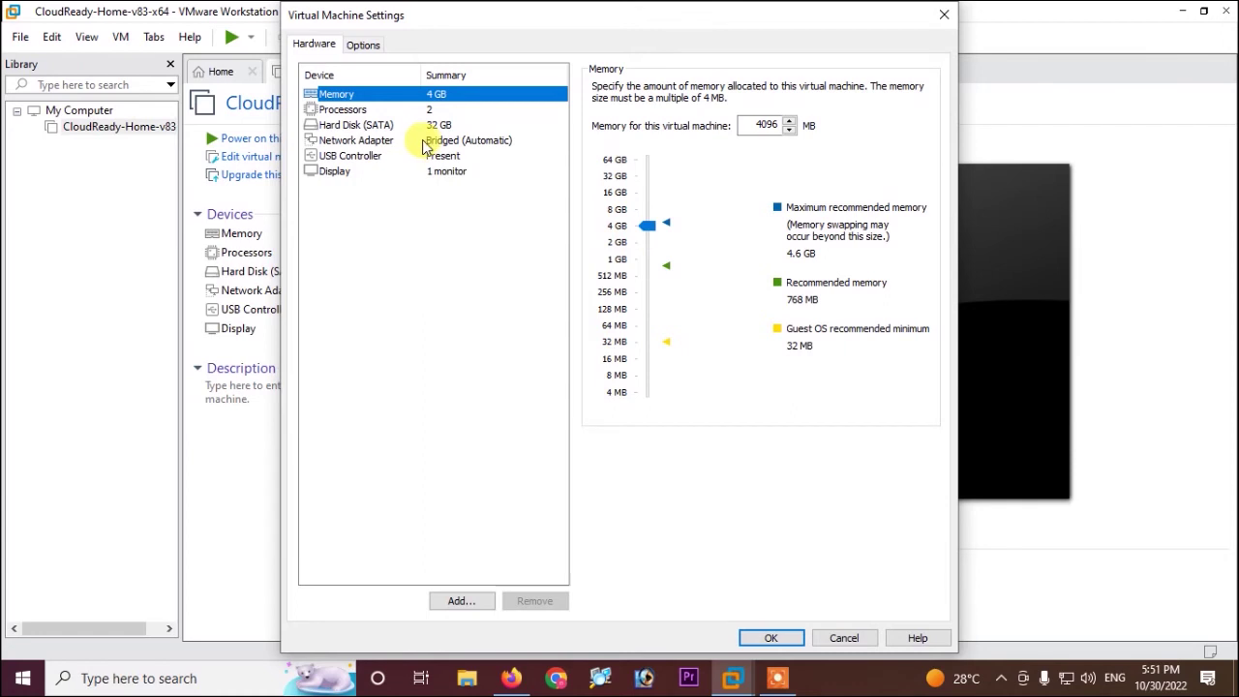
{"action": "left_click", "coordinate": [365, 140]}
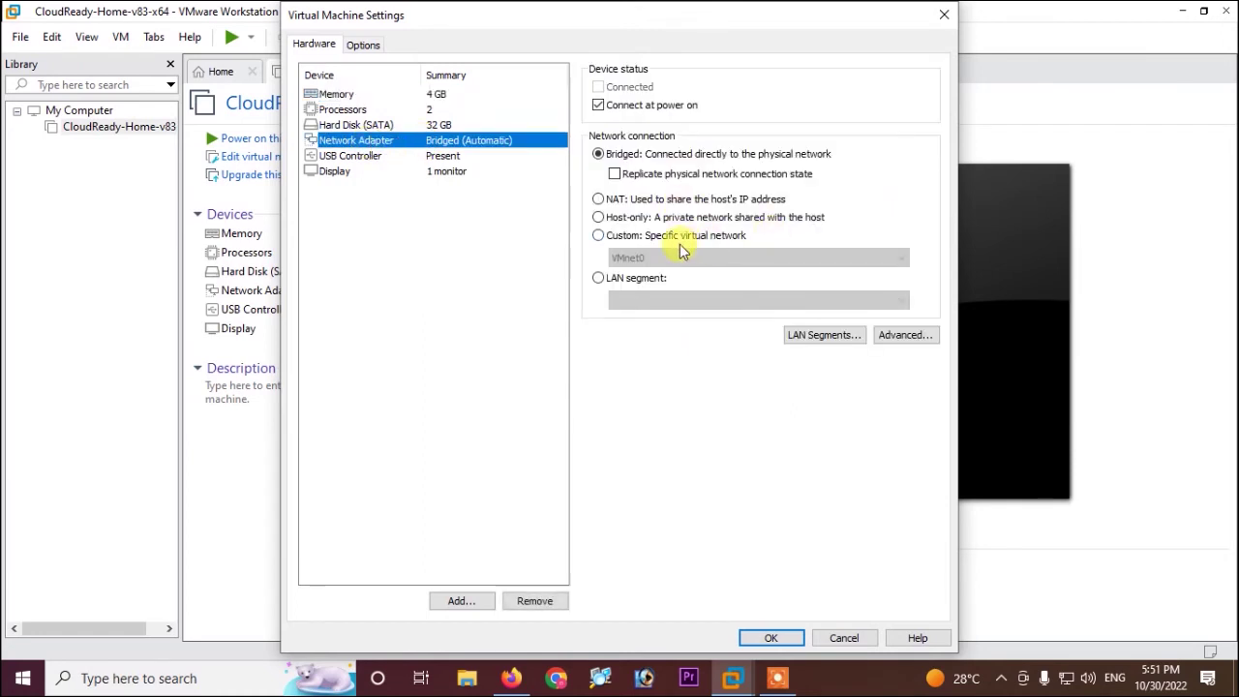
{"action": "left_click", "coordinate": [598, 199]}
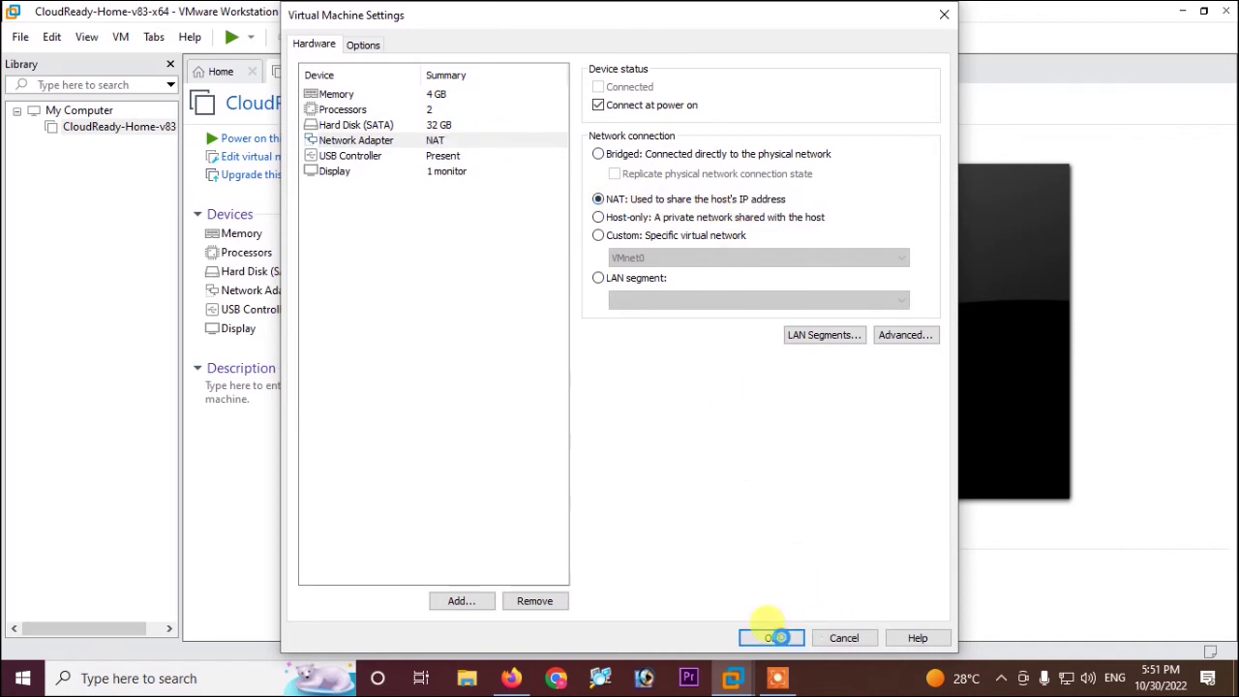
{"action": "left_click", "coordinate": [781, 641]}
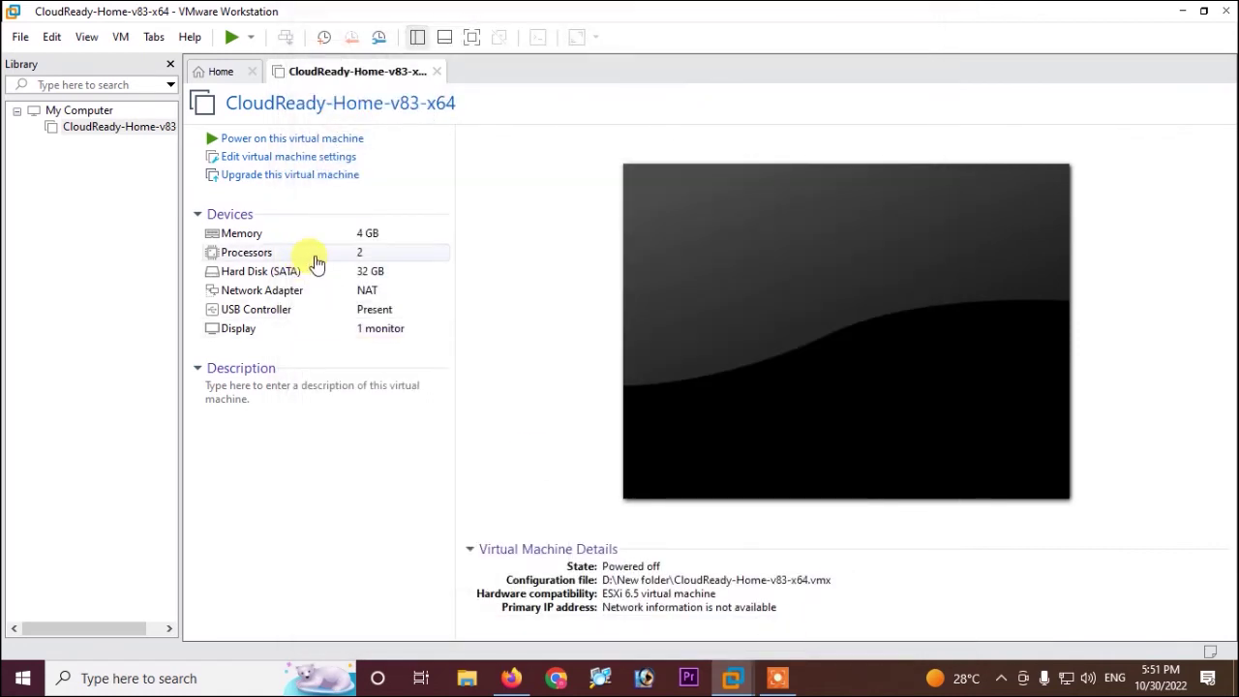
Power on the CloudReady VM in full screen until the Welcome page shows OS Version 83.4.4
{"action": "left_click", "coordinate": [279, 142]}
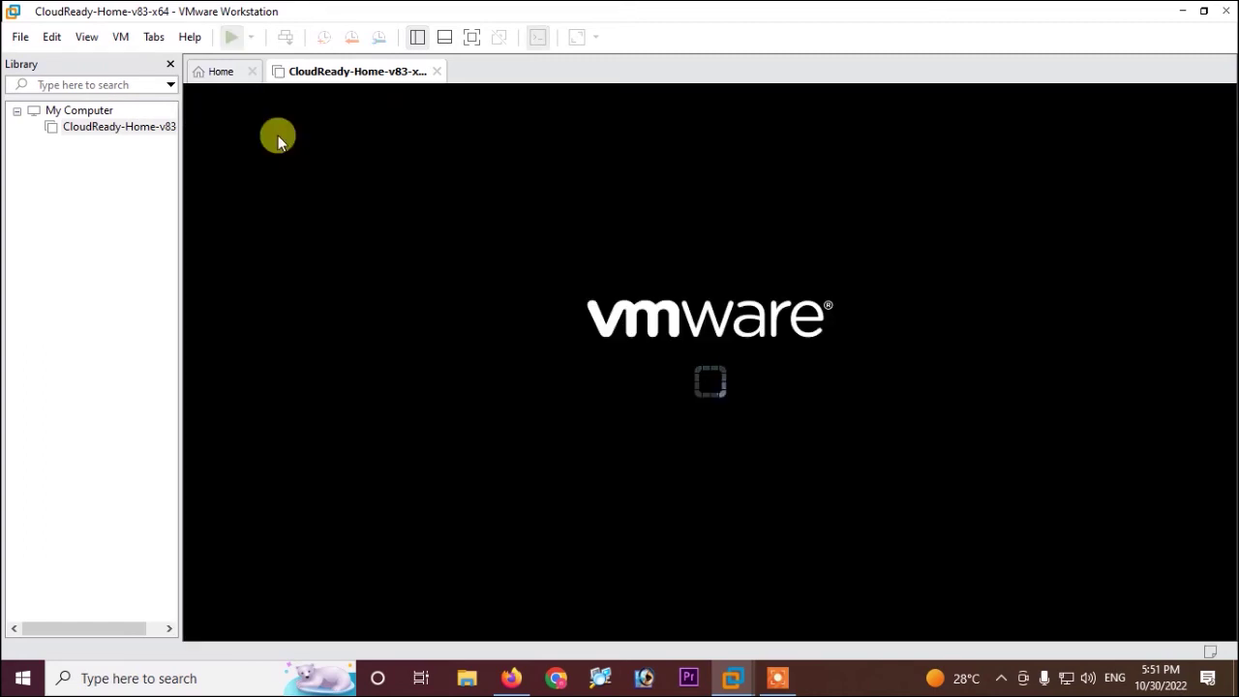
{"action": "left_click", "coordinate": [468, 41]}
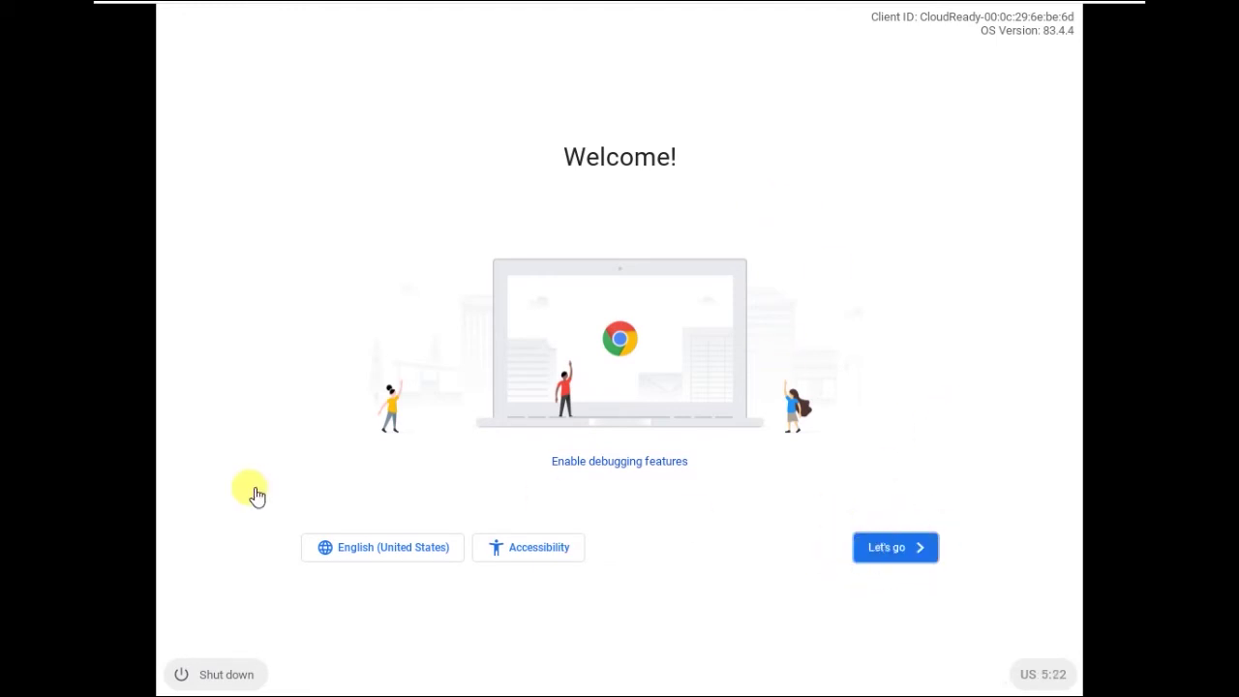
Capture input in the VM and advance CloudReady setup past the Welcome, network and data-collection pages
{"action": "left_click", "coordinate": [879, 549]}
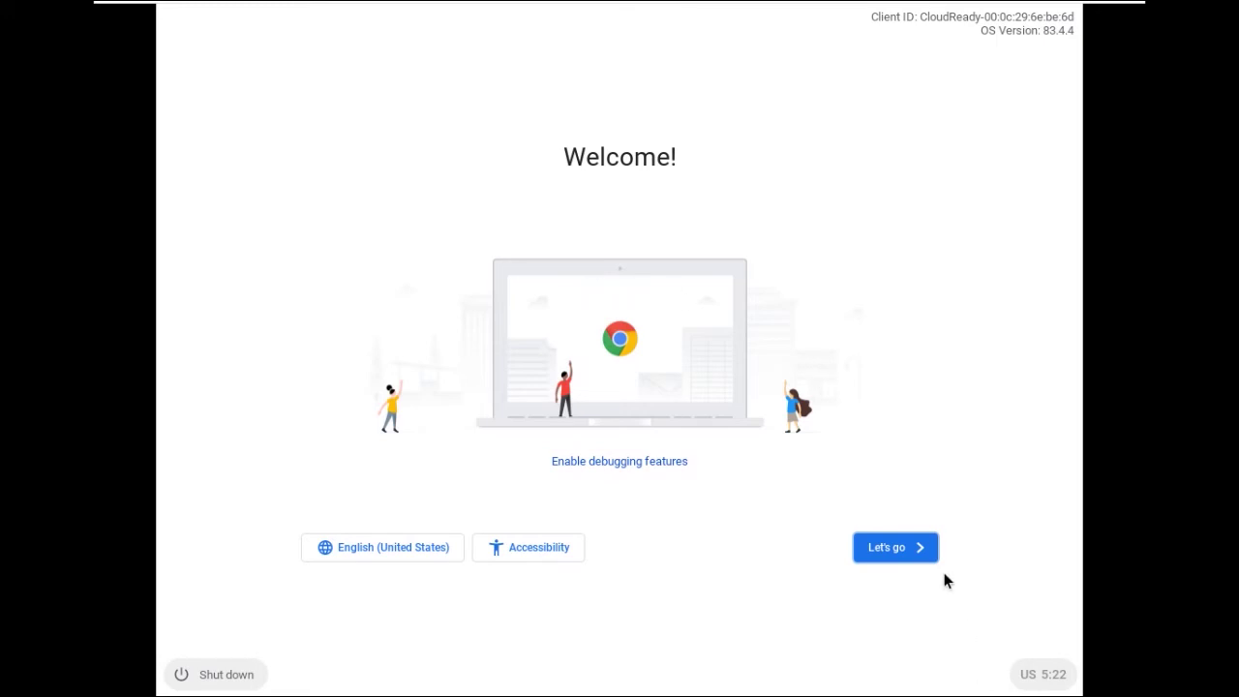
{"action": "left_click", "coordinate": [897, 548]}
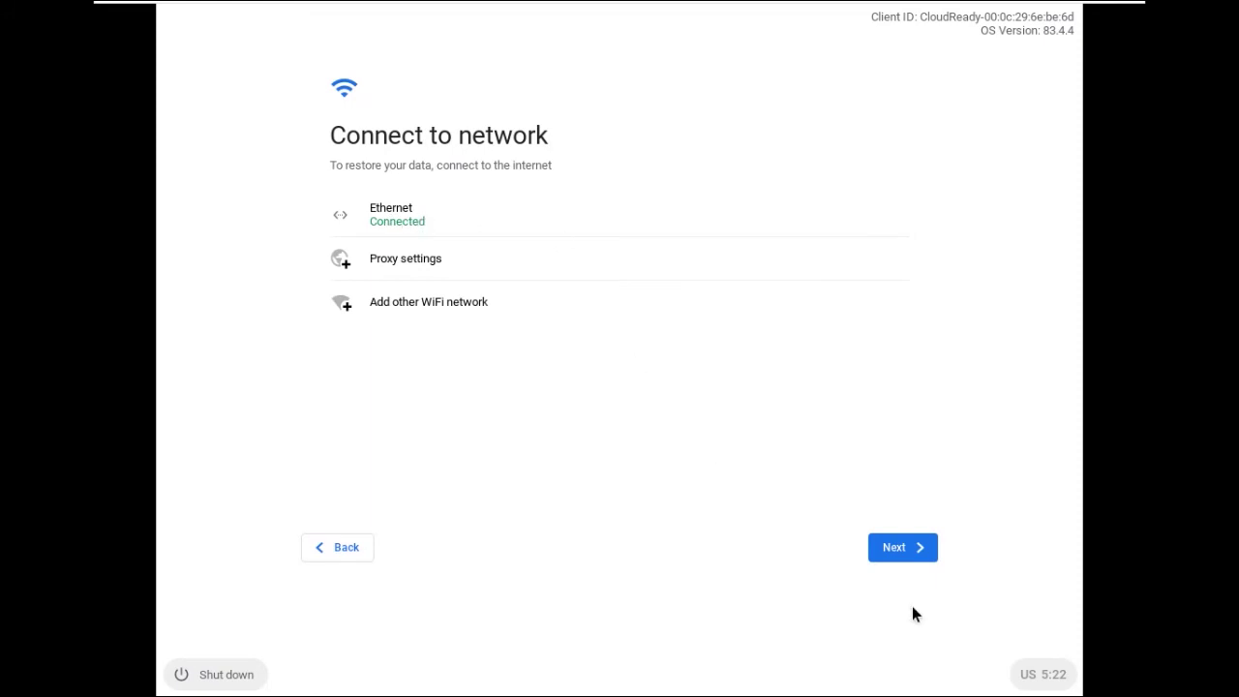
{"action": "left_click", "coordinate": [890, 544]}
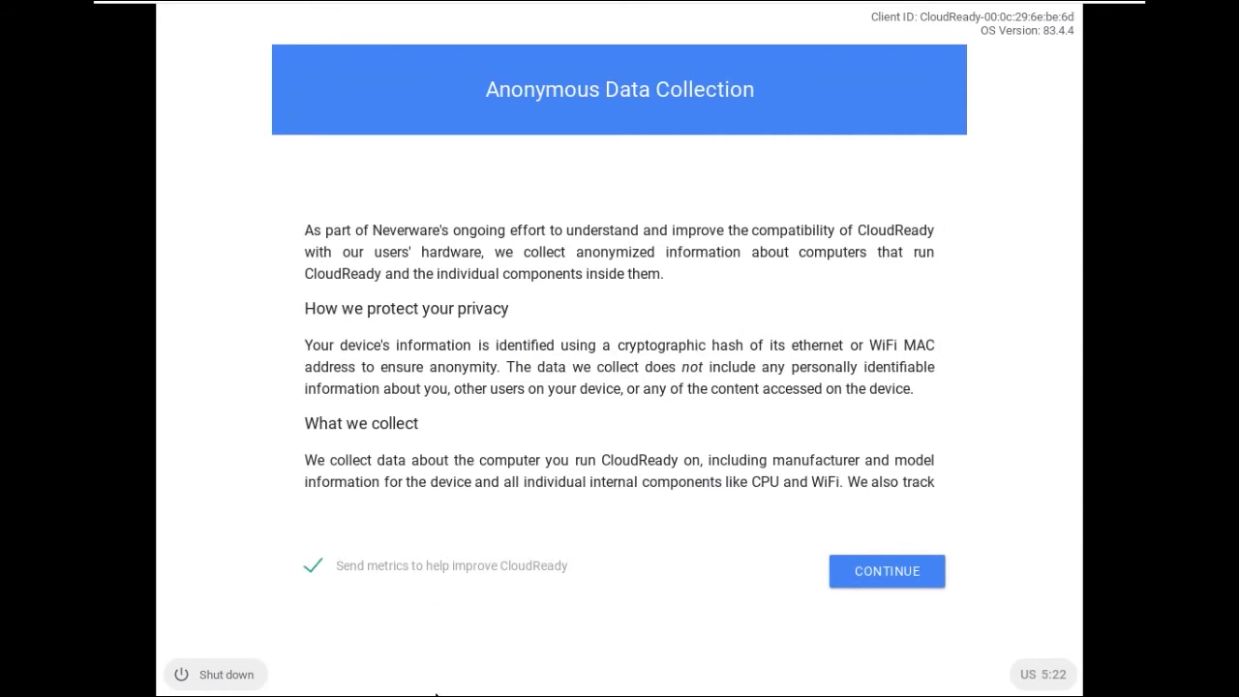
{"action": "left_click", "coordinate": [877, 575]}
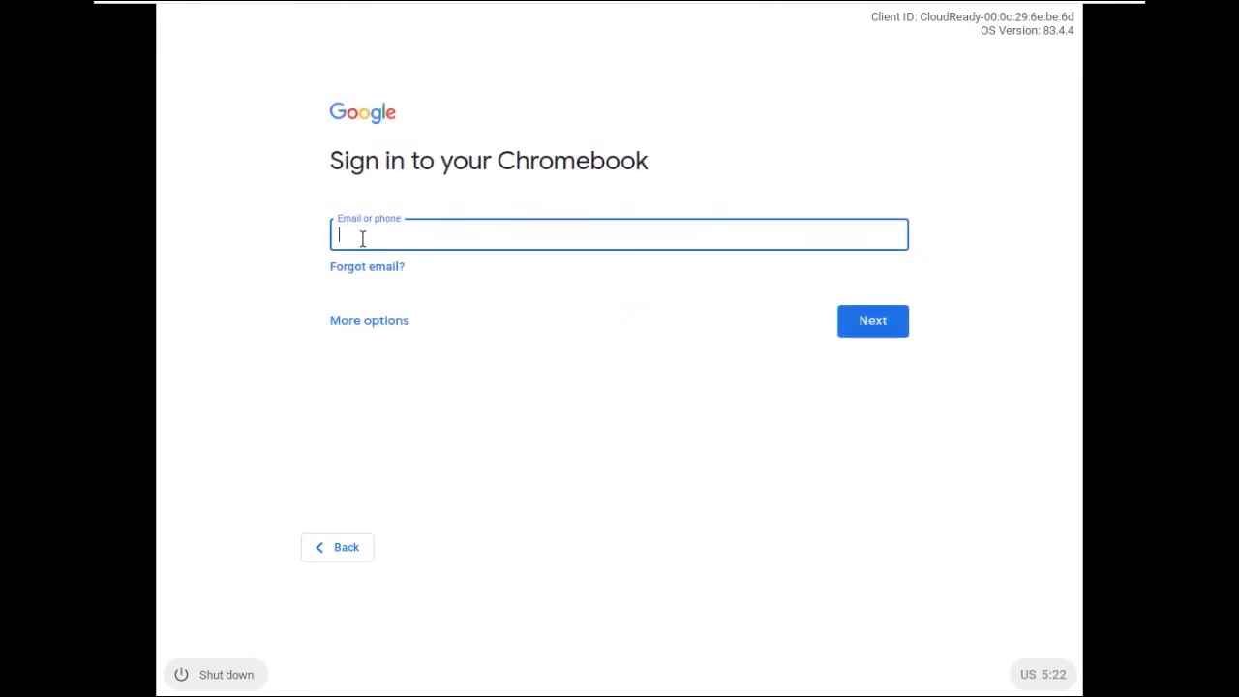
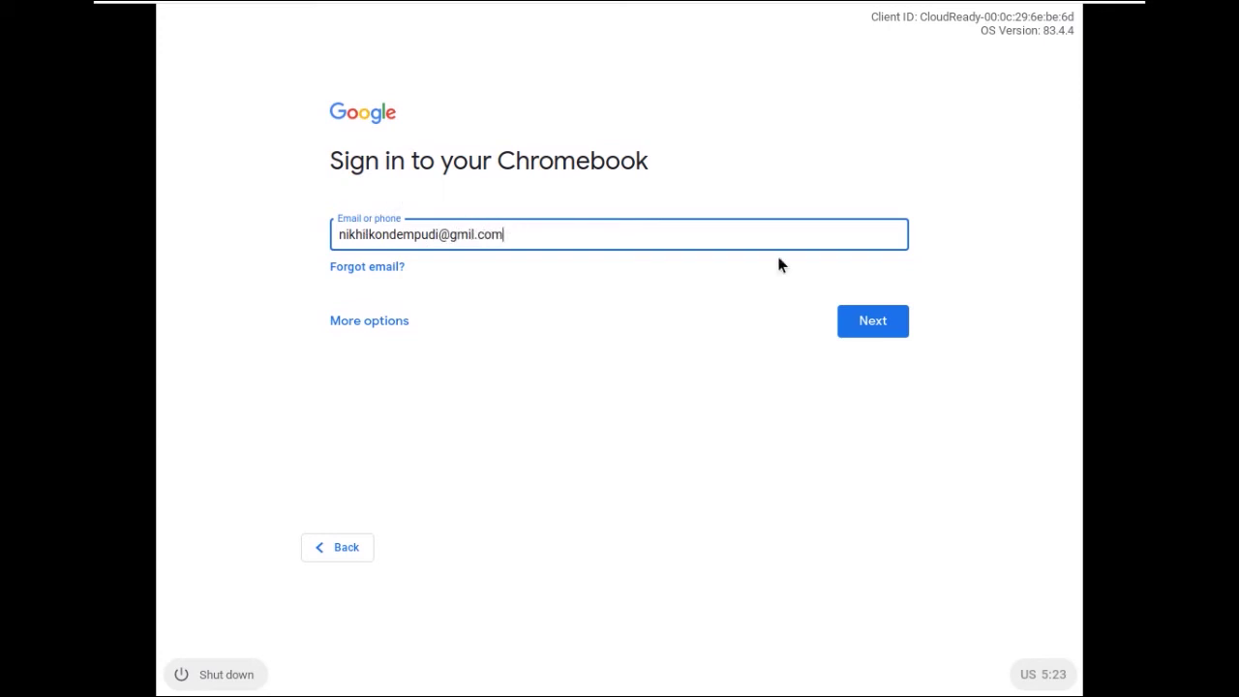
Enter the Google account e-mail, fix its typo and submit it, then enter the account password
{"action": "left_click", "coordinate": [871, 334]}
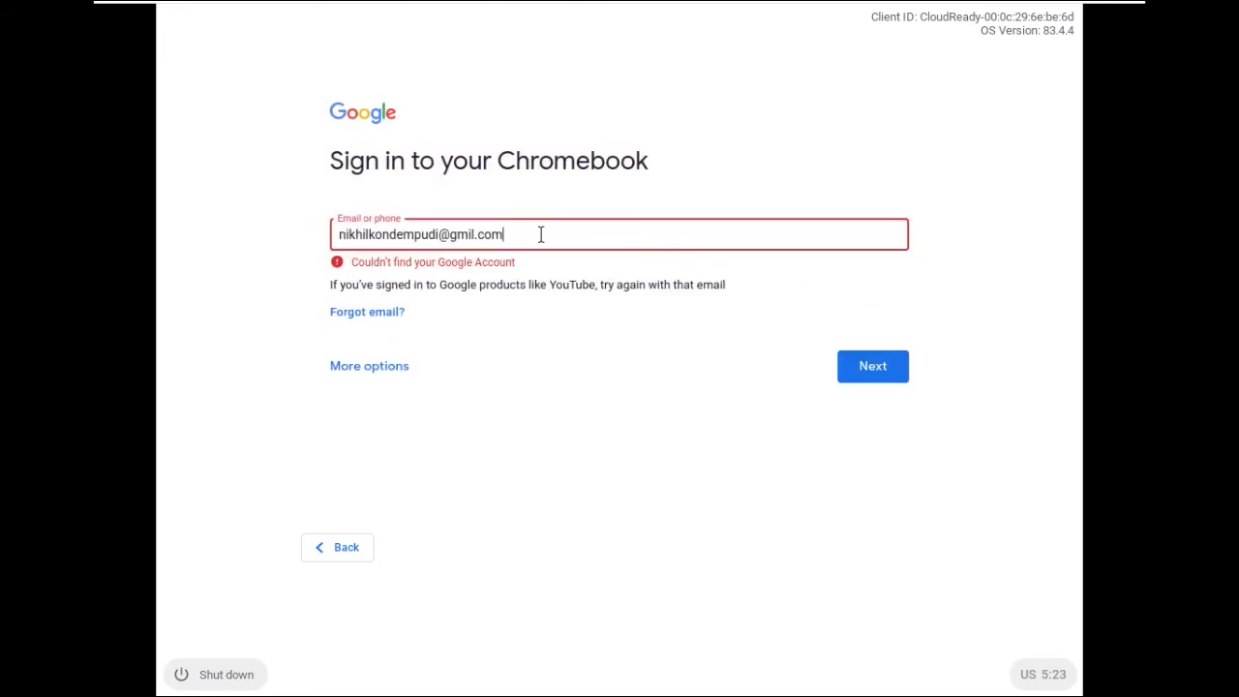
{"action": "key", "text": "Left"}
{"action": "key", "text": "Left"}
{"action": "key", "text": "Left"}
{"action": "key", "text": "Left"}
{"action": "key", "text": "Left"}
{"action": "left_click_drag", "start_coordinate": [533, 232], "coordinate": [155, 235]}
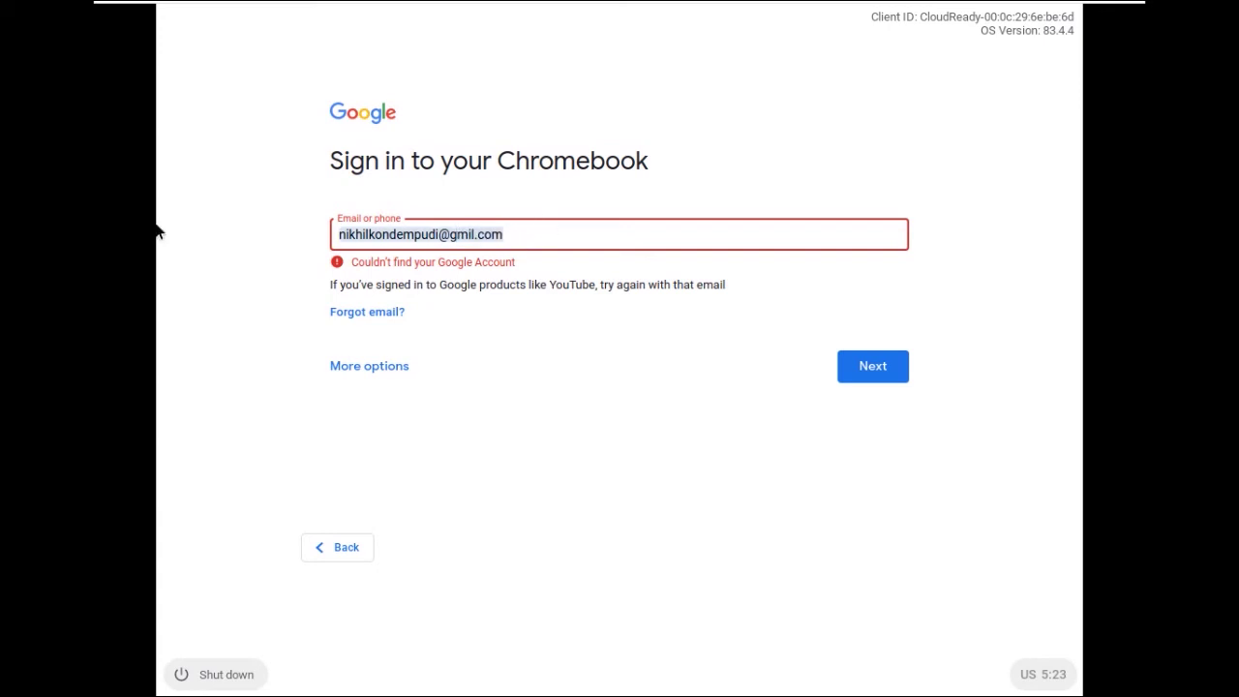
{"action": "key", "text": "BackSpace"}
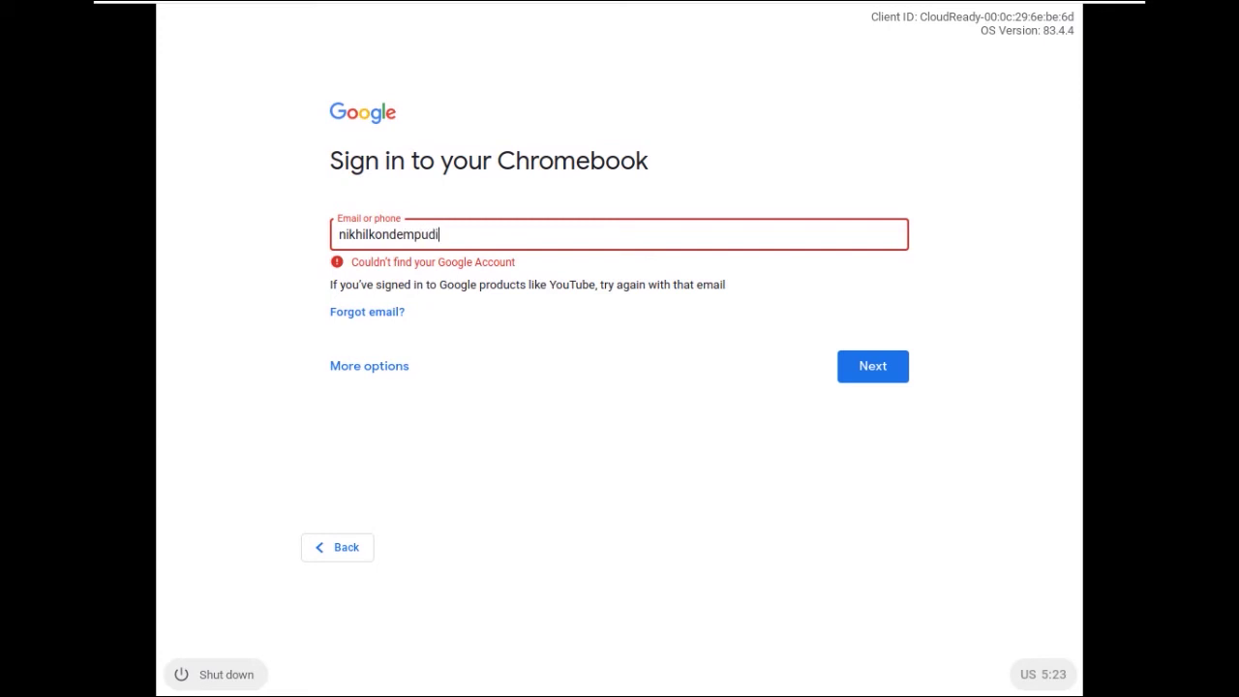
{"action": "left_click", "coordinate": [882, 373]}
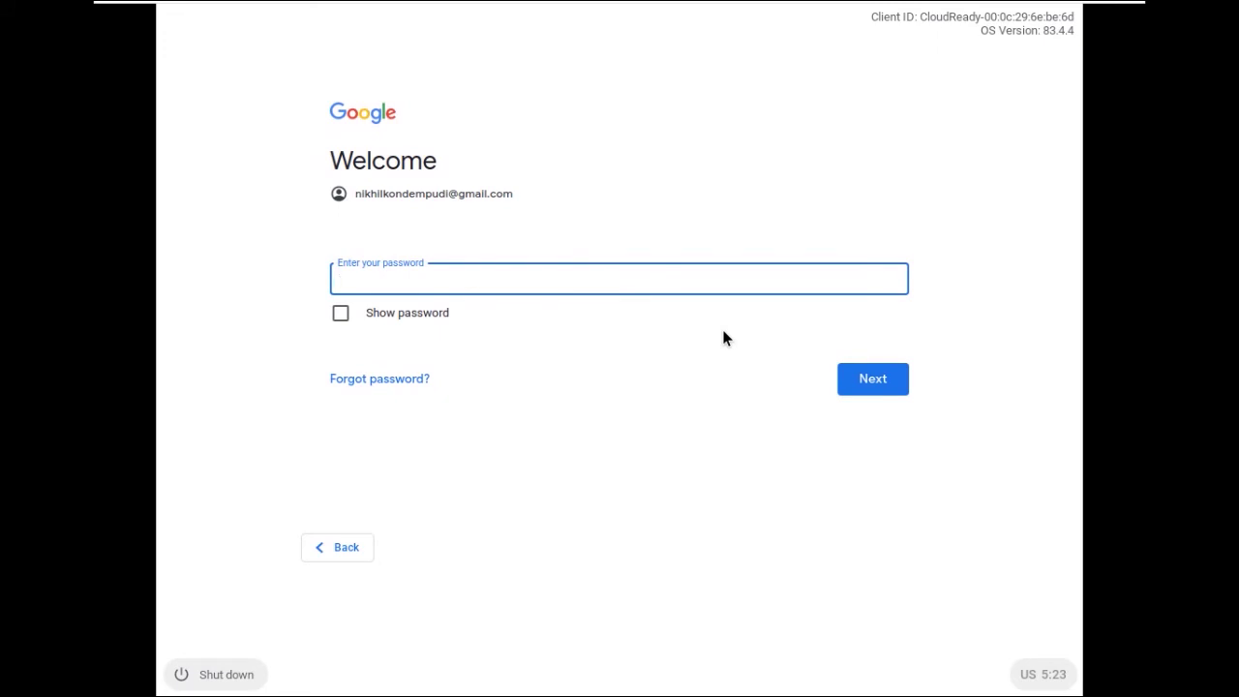
{"action": "type", "text": "••••••••••"}
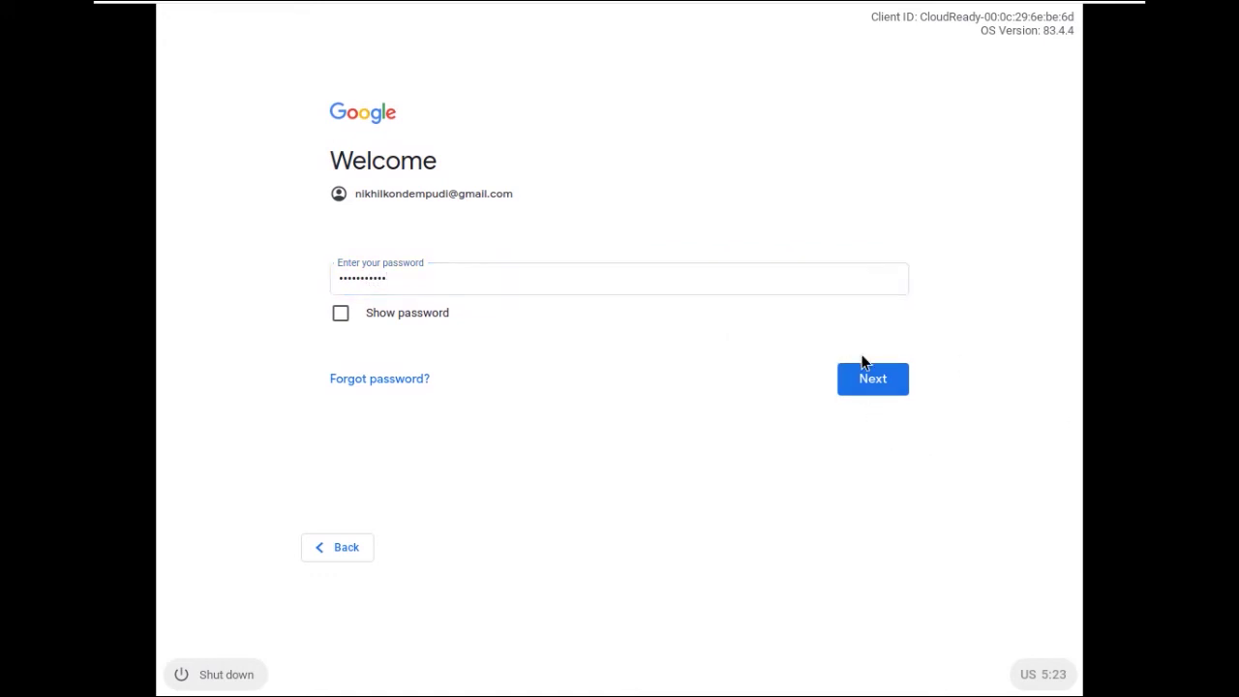
{"action": "left_click", "coordinate": [868, 379]}
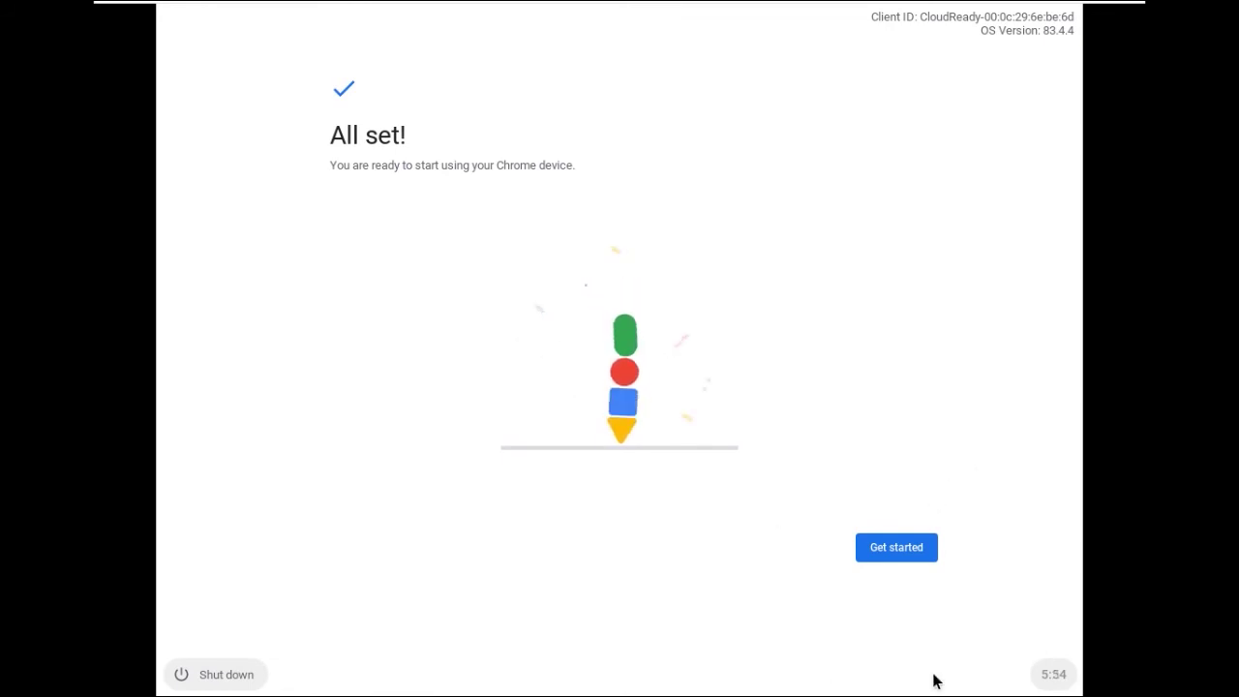
Choose Get started, close the Thanks for using CloudReady dialog, and show the desktop's Shelf position submenu
{"action": "left_click", "coordinate": [920, 556]}
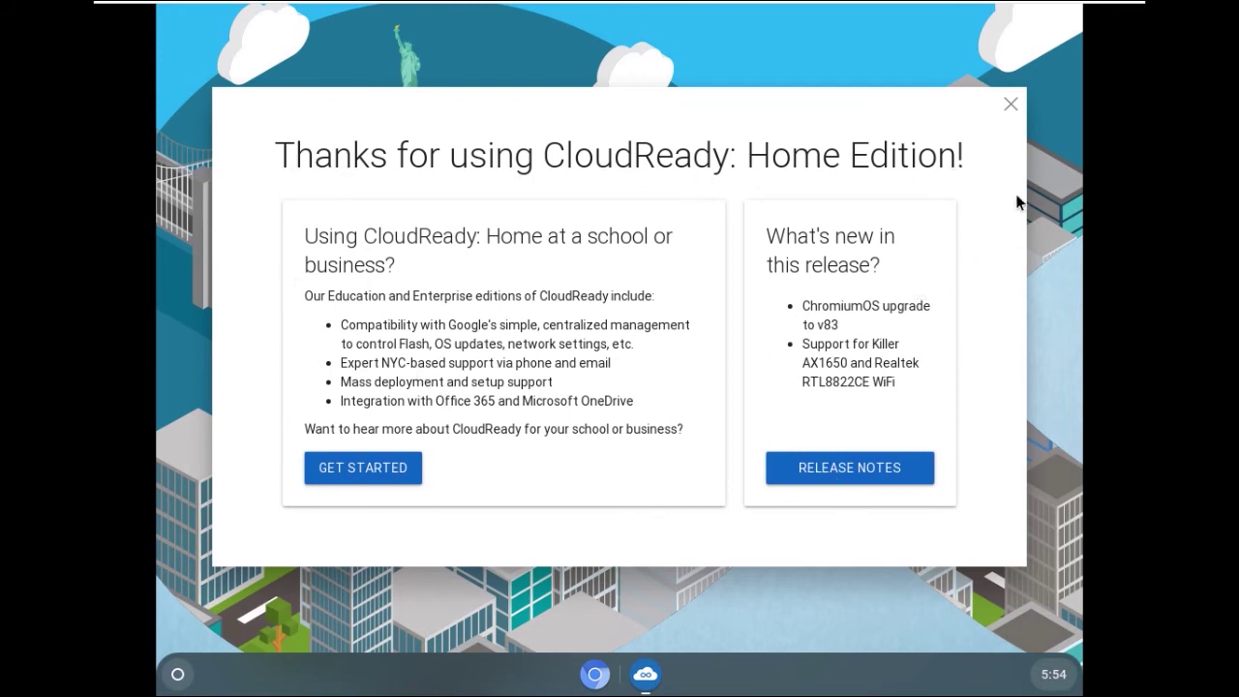
{"action": "left_click", "coordinate": [1011, 106]}
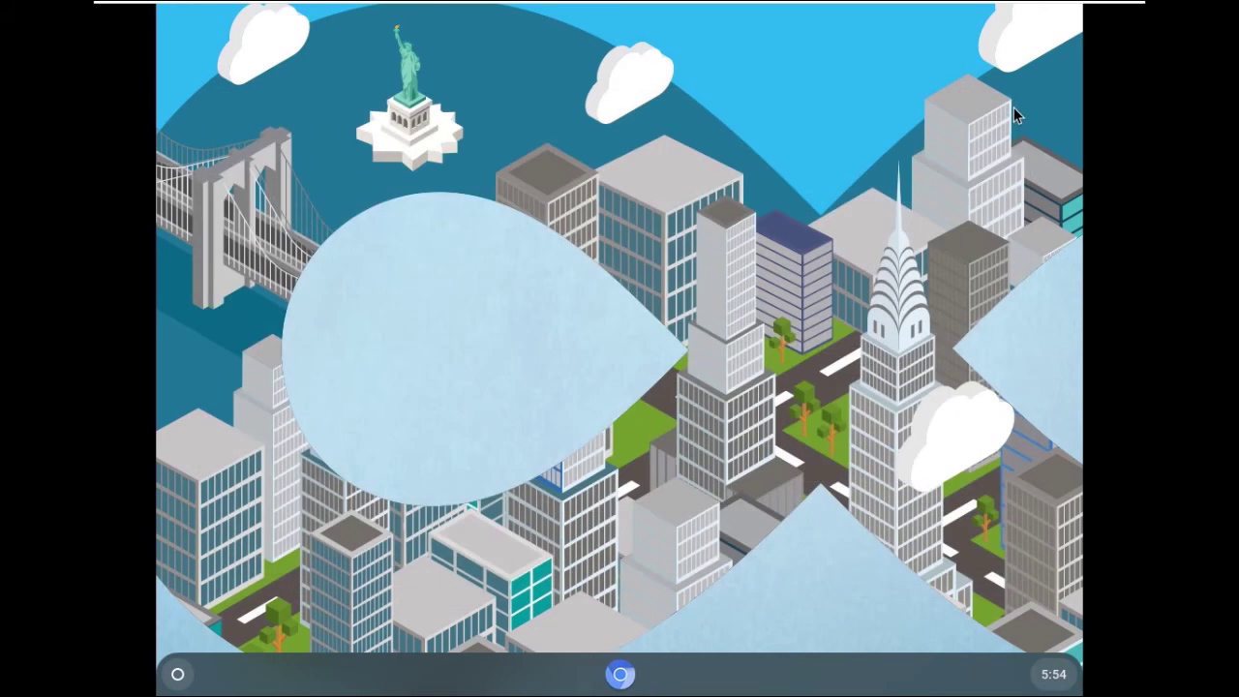
{"action": "right_click", "coordinate": [732, 280]}
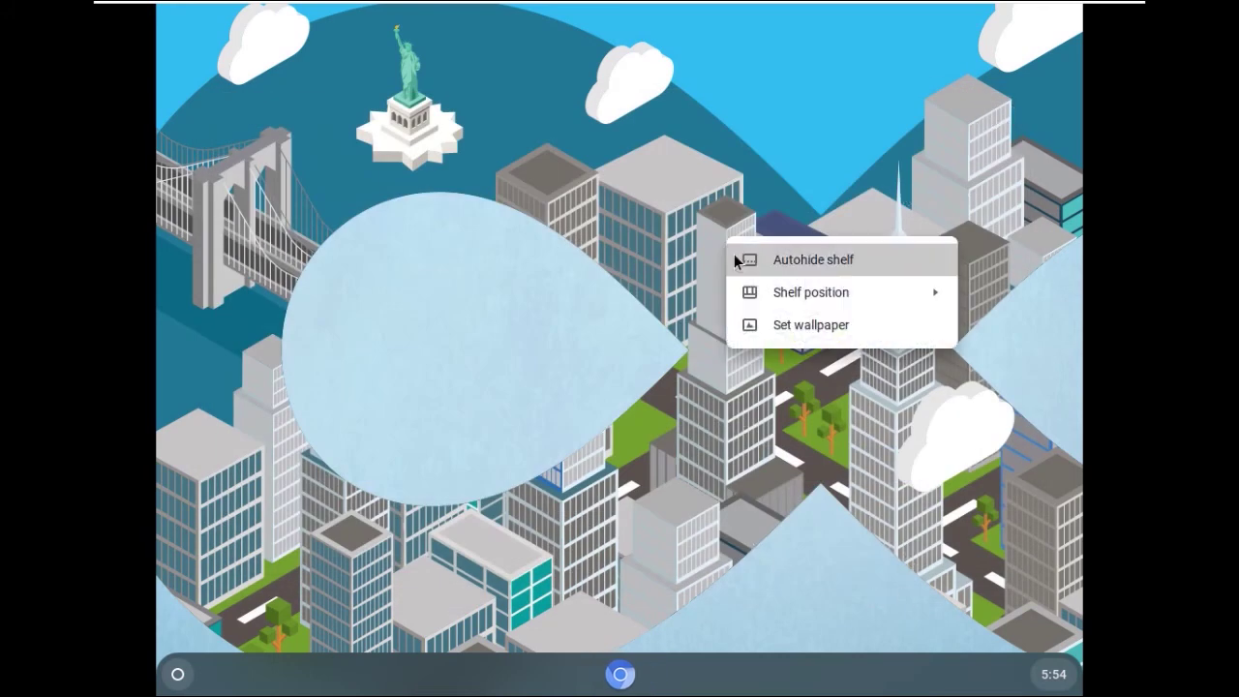
{"action": "mouse_move", "coordinate": [768, 289]}
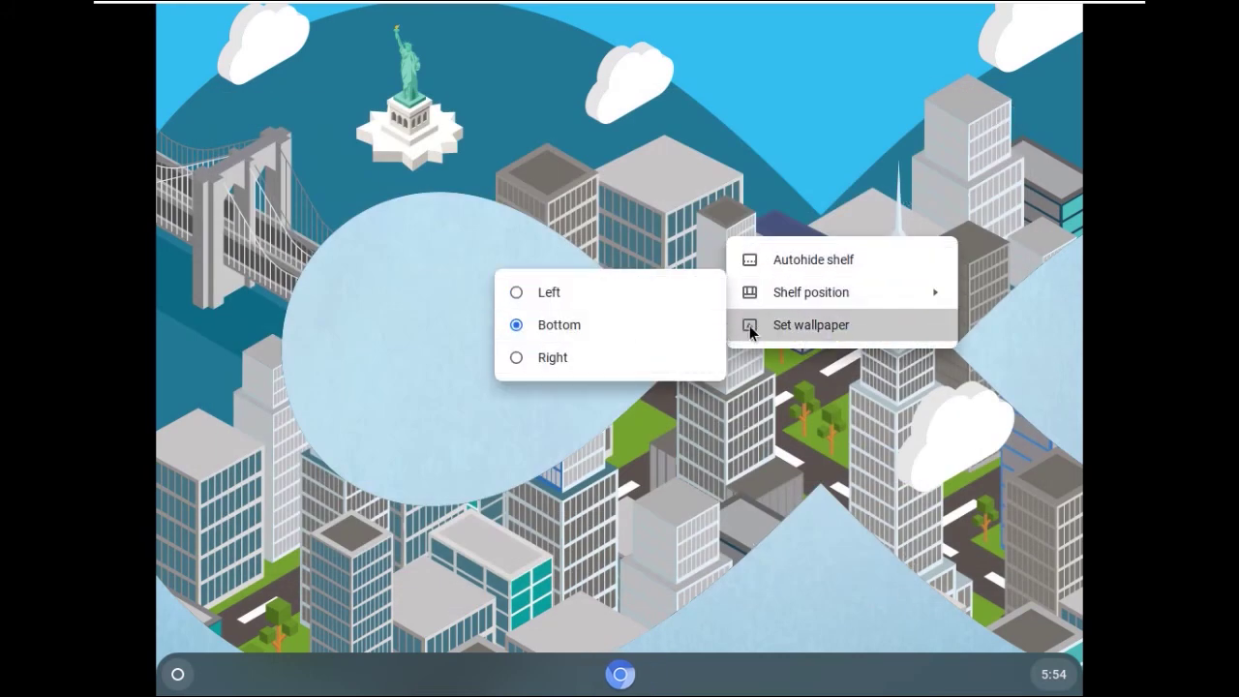
Open and close the Set wallpaper picker, then bring up the app launcher
{"action": "left_click", "coordinate": [789, 324]}
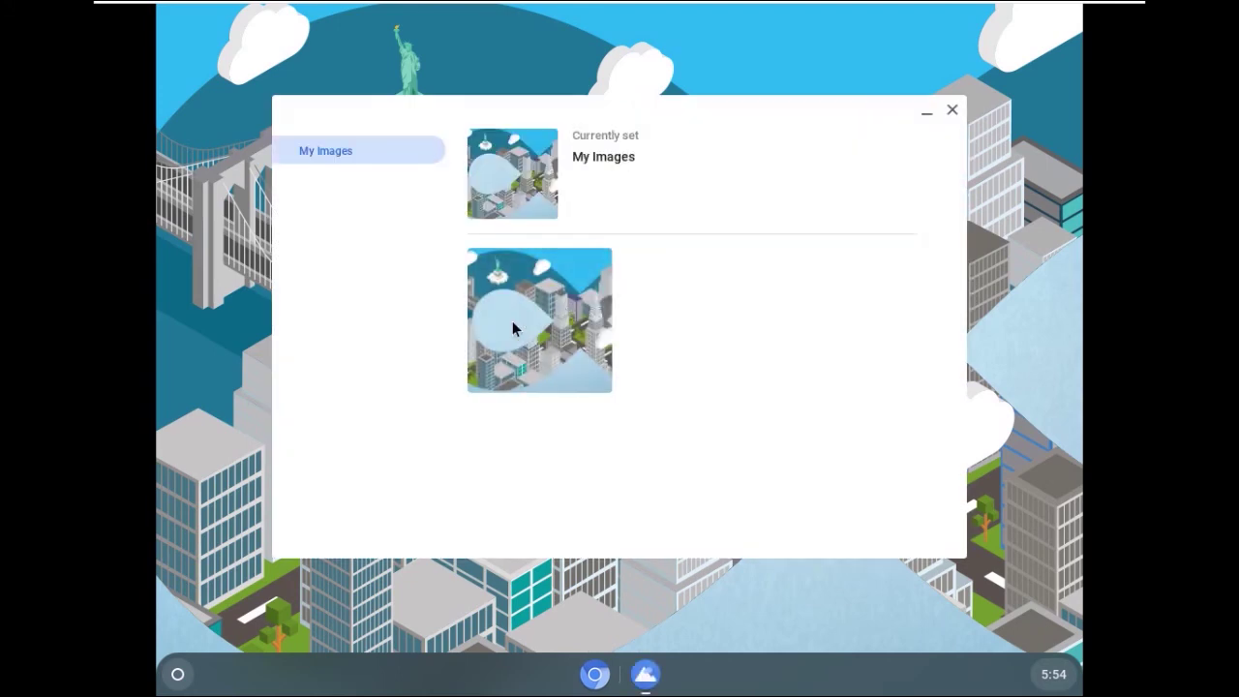
{"action": "left_click", "coordinate": [952, 111]}
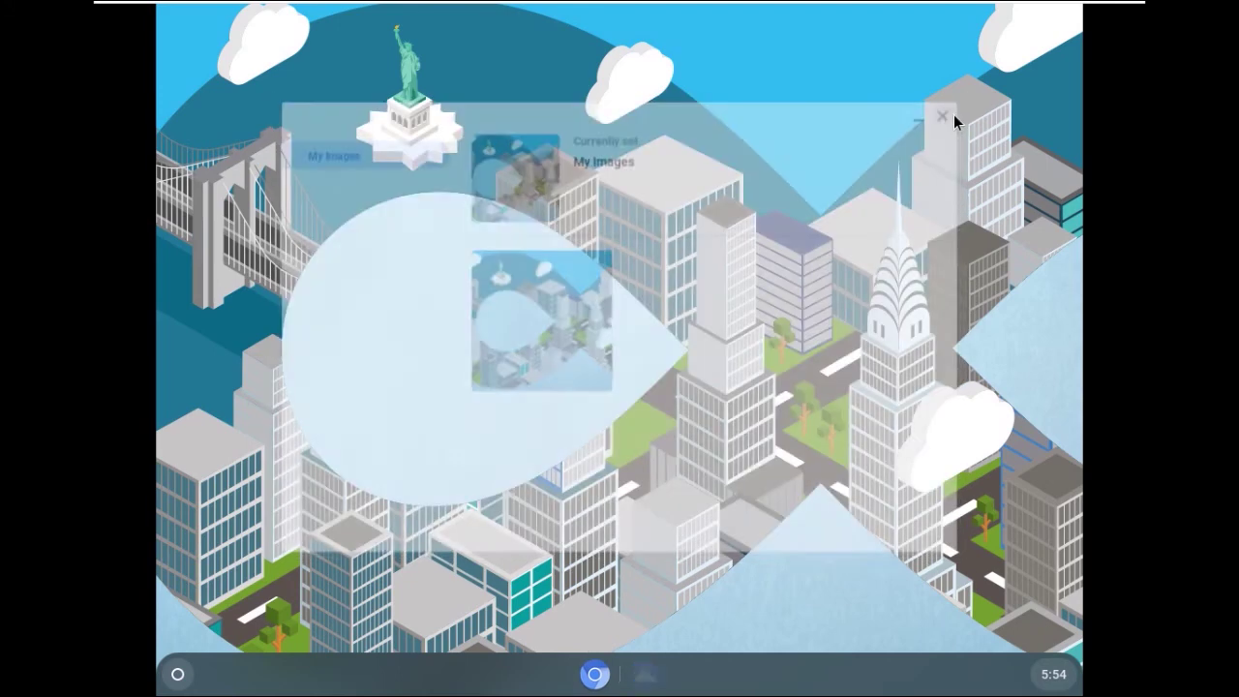
{"action": "left_click", "coordinate": [176, 672]}
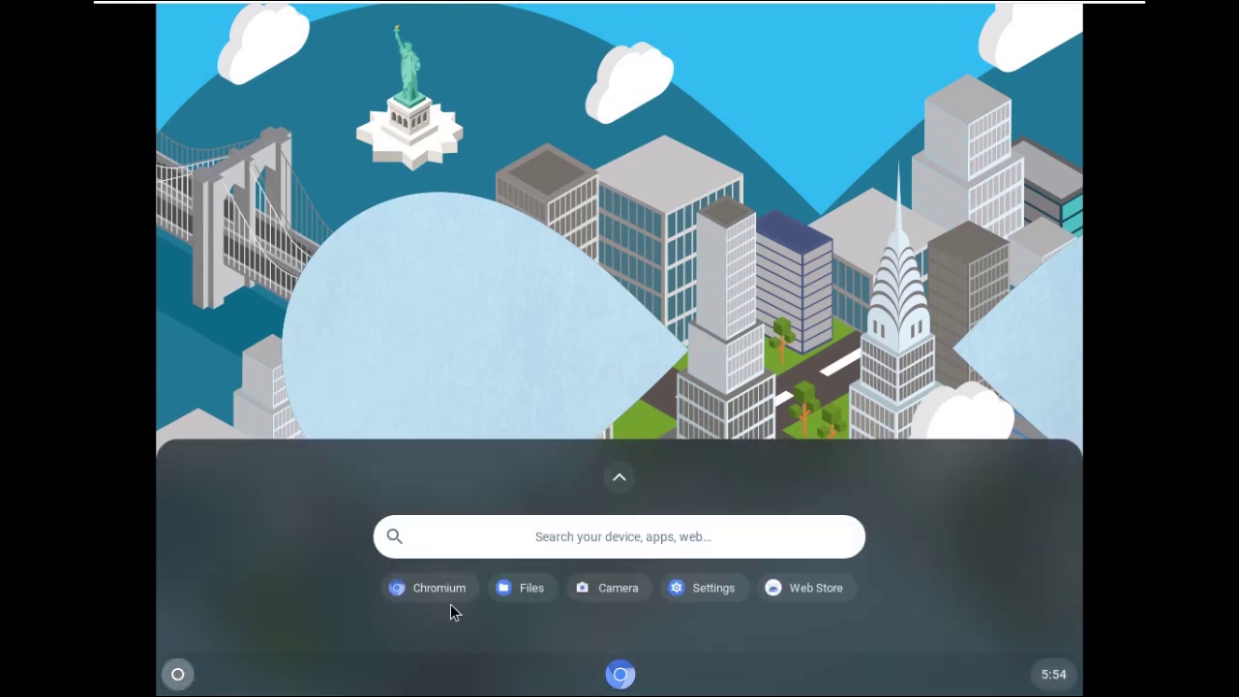
Open Settings and view the Personalisation, Device, Apps and expanded Advanced sections before closing it
{"action": "left_click", "coordinate": [715, 591]}
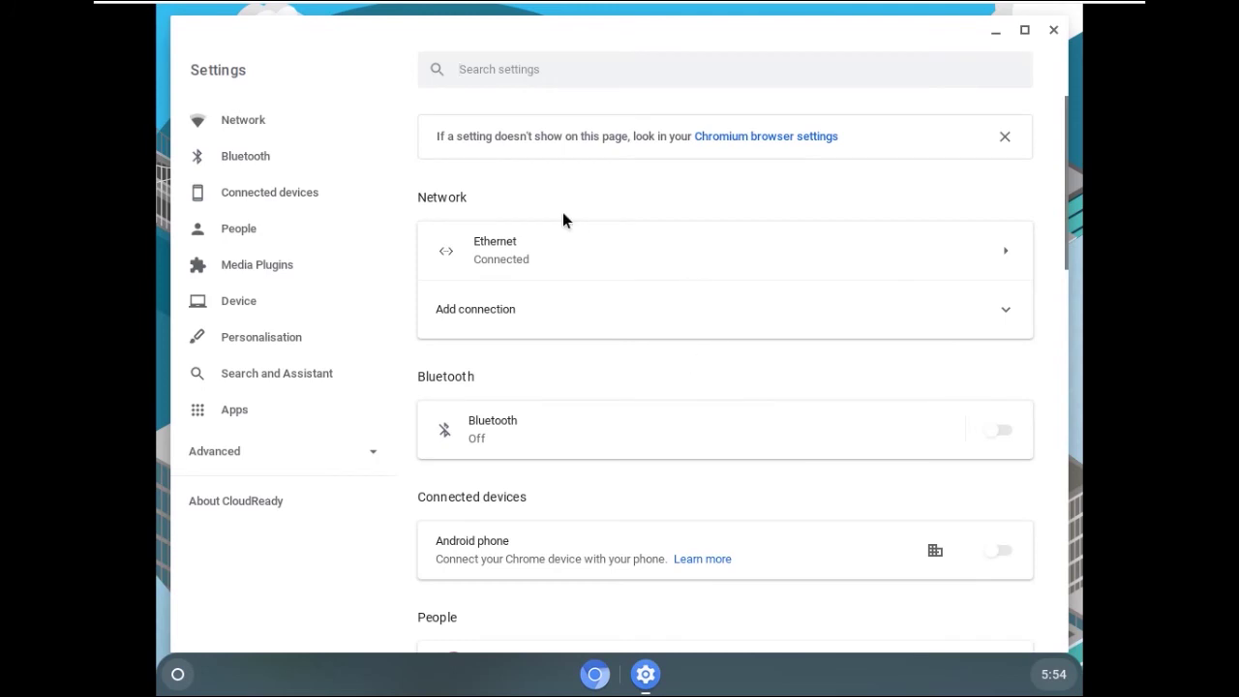
{"action": "left_click", "coordinate": [274, 346]}
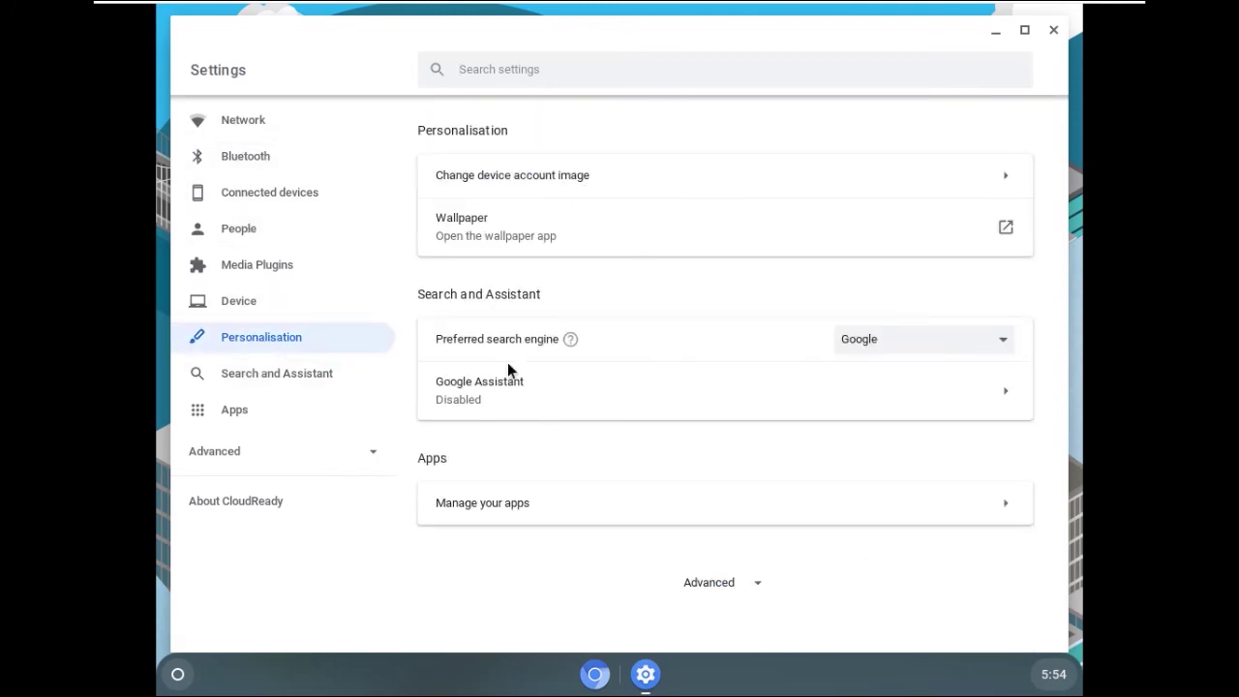
{"action": "left_click", "coordinate": [263, 304]}
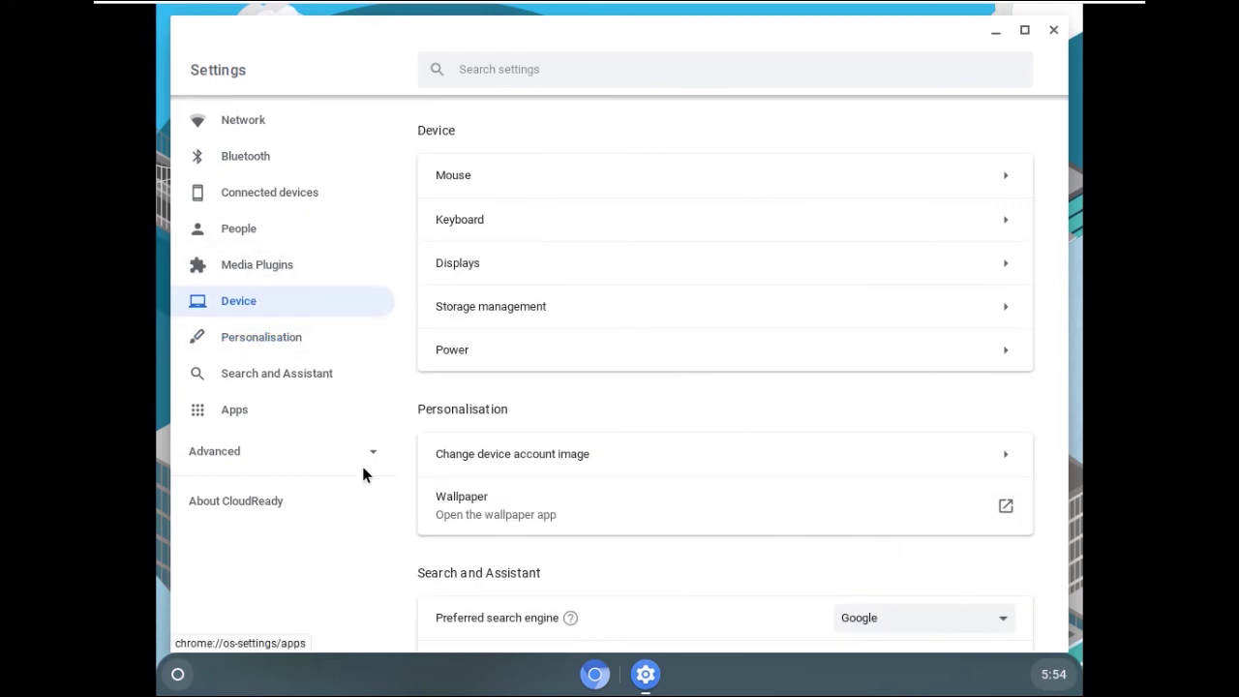
{"action": "left_click", "coordinate": [243, 414]}
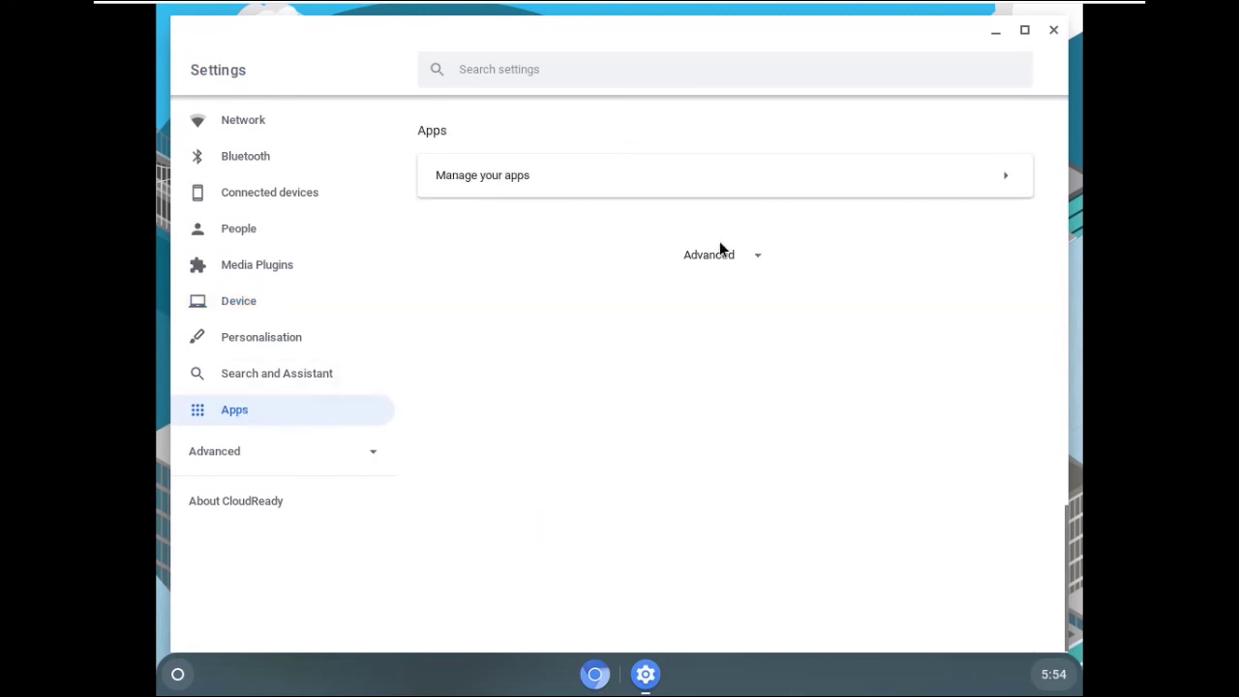
{"action": "left_click", "coordinate": [742, 260]}
{"action": "scroll", "coordinate": [615, 358], "scroll_direction": "down", "scroll_amount": 5}
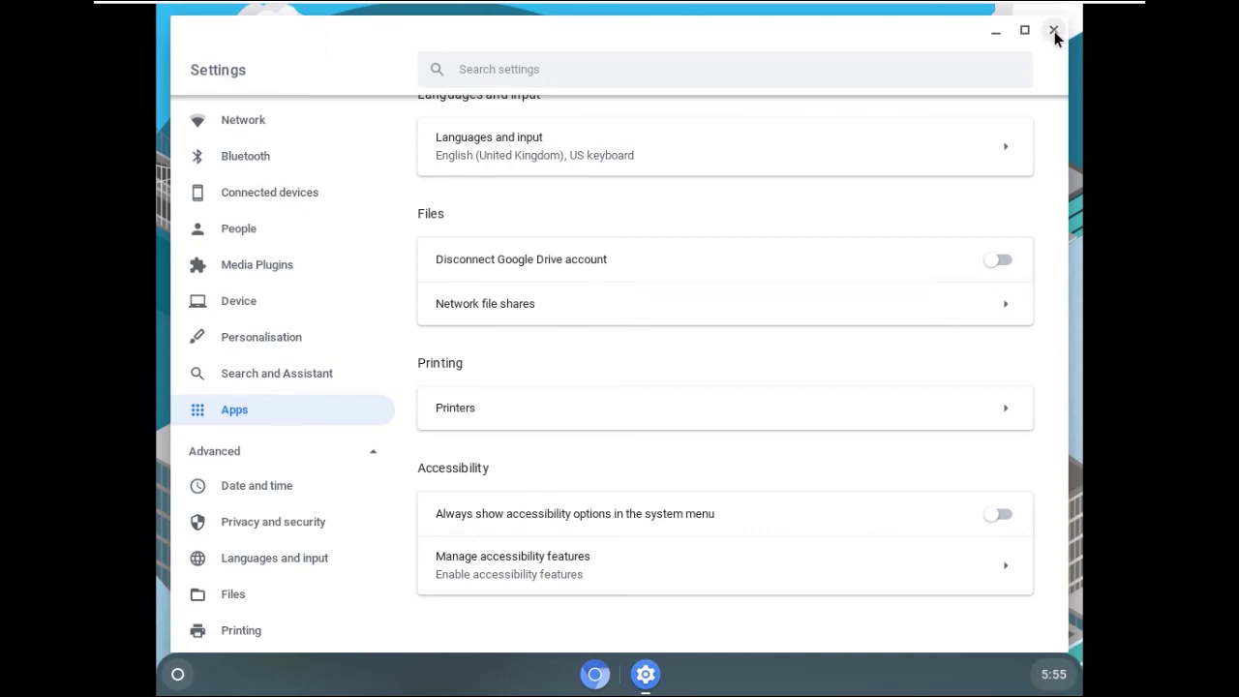
{"action": "left_click", "coordinate": [1053, 32]}
Set the shelf position to Left, then change it to Bottom from the desktop menu
{"action": "right_click", "coordinate": [527, 281]}
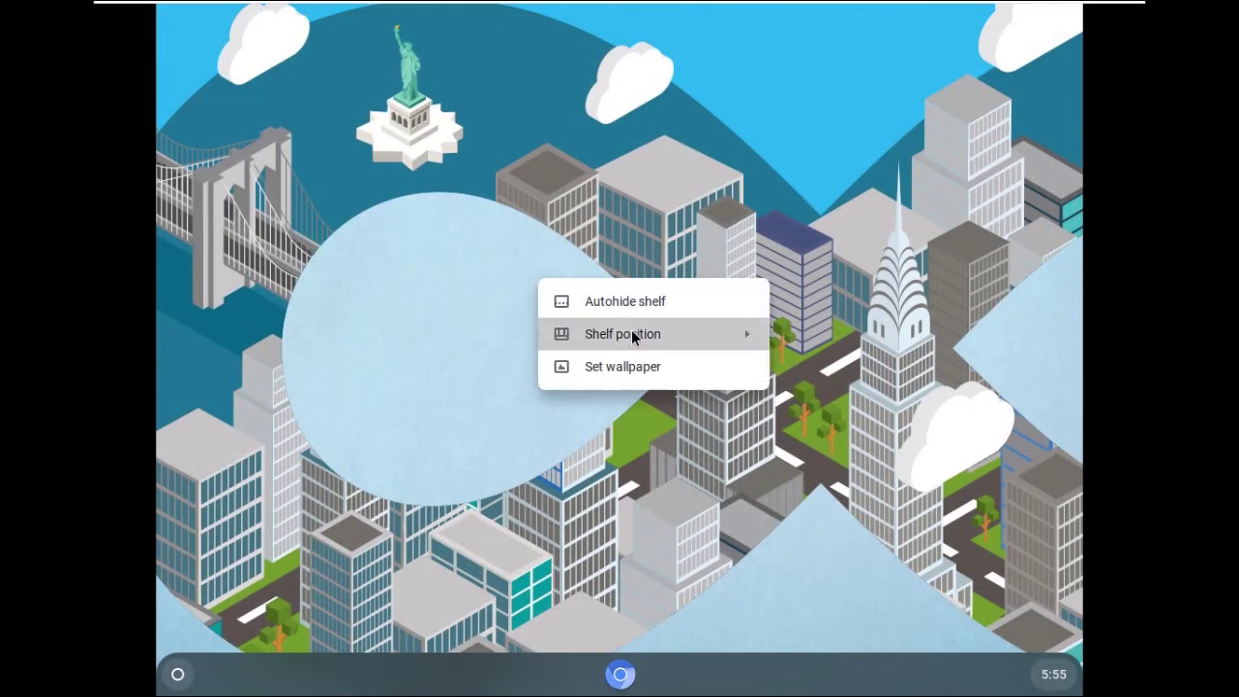
{"action": "mouse_move", "coordinate": [631, 333]}
{"action": "left_click", "coordinate": [815, 334]}
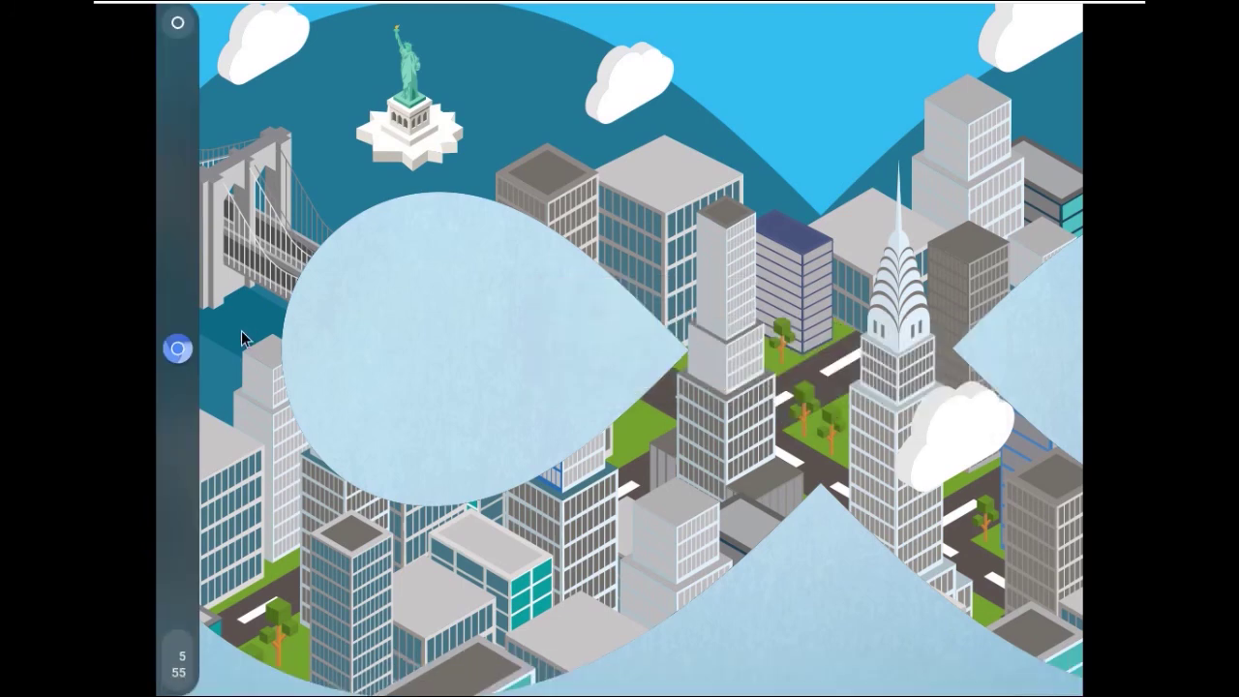
{"action": "right_click", "coordinate": [622, 308]}
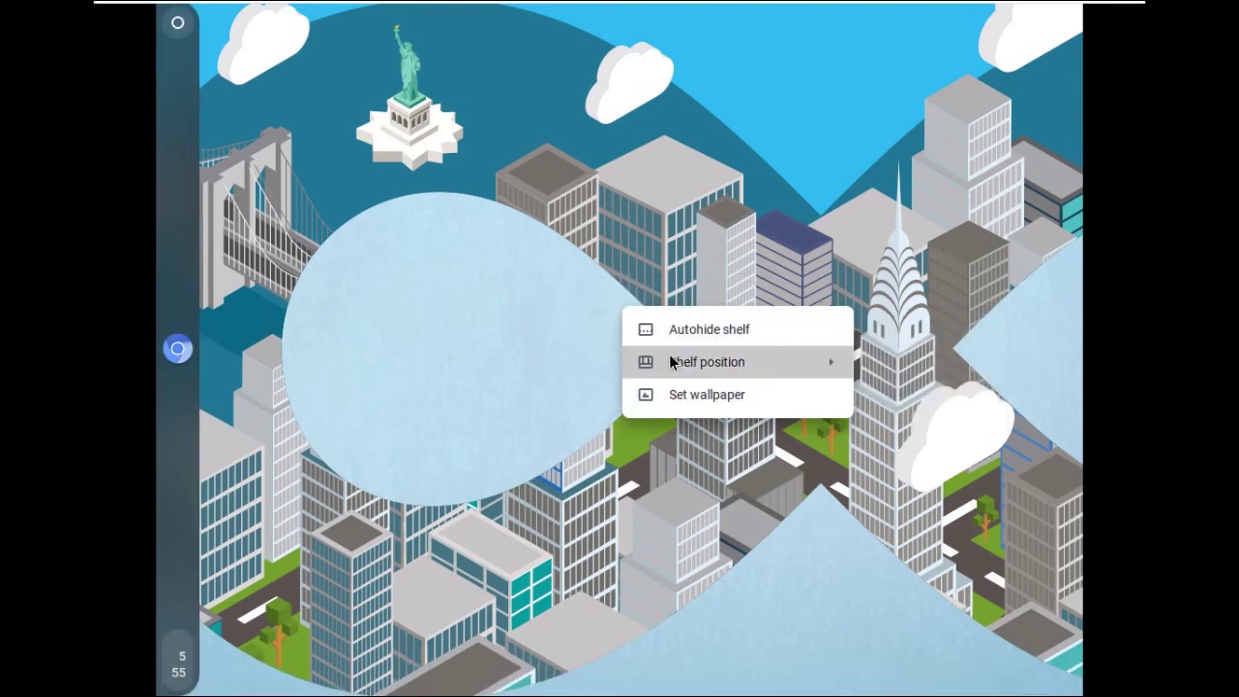
{"action": "mouse_move", "coordinate": [764, 364]}
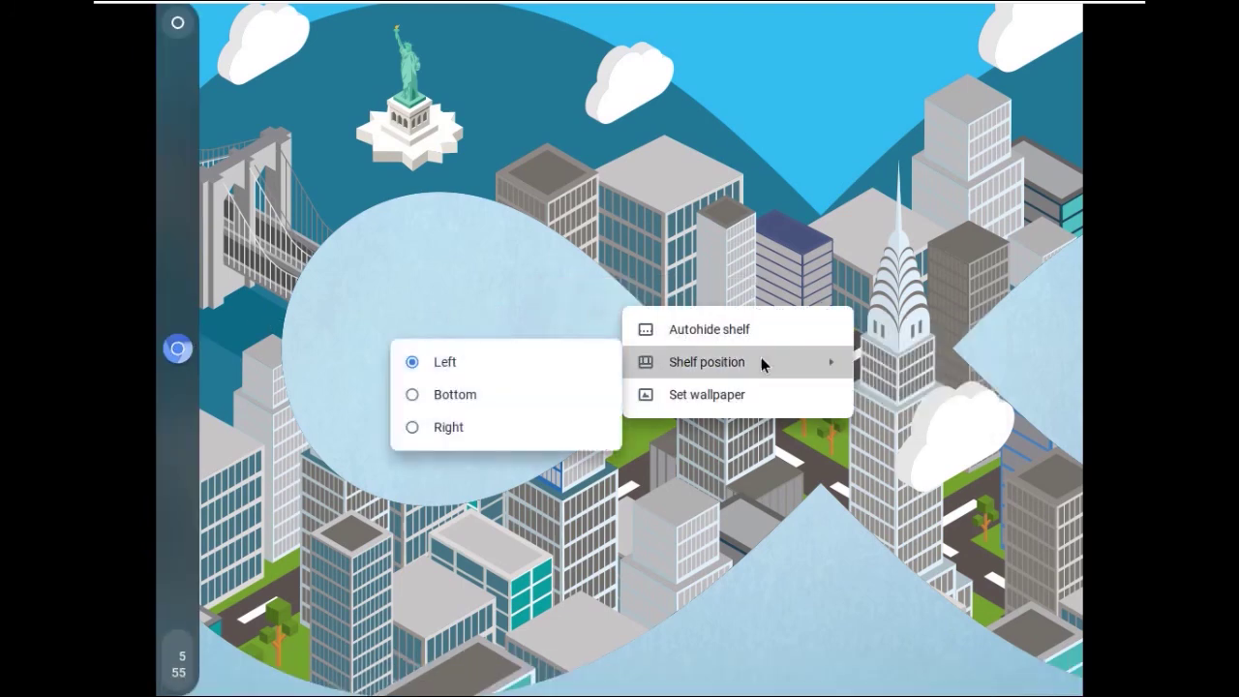
{"action": "left_click", "coordinate": [462, 399]}
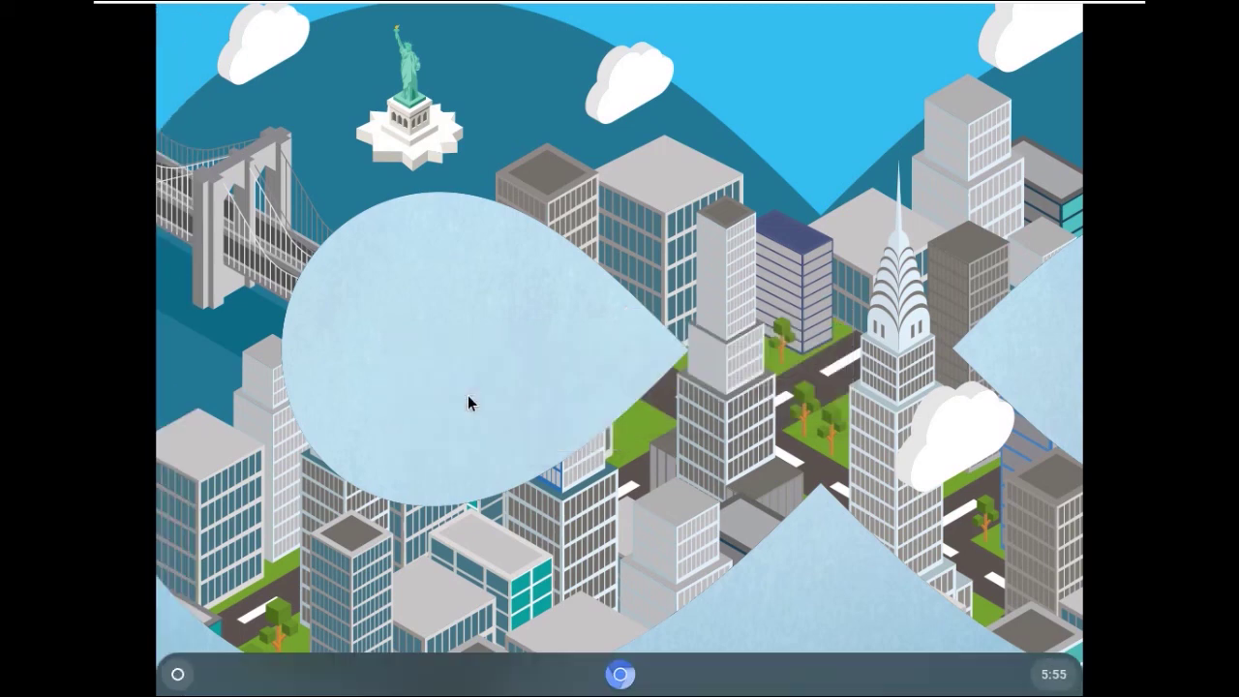
Launch the browser, focus the Google search box, and close the browser window
{"action": "left_click", "coordinate": [619, 676]}
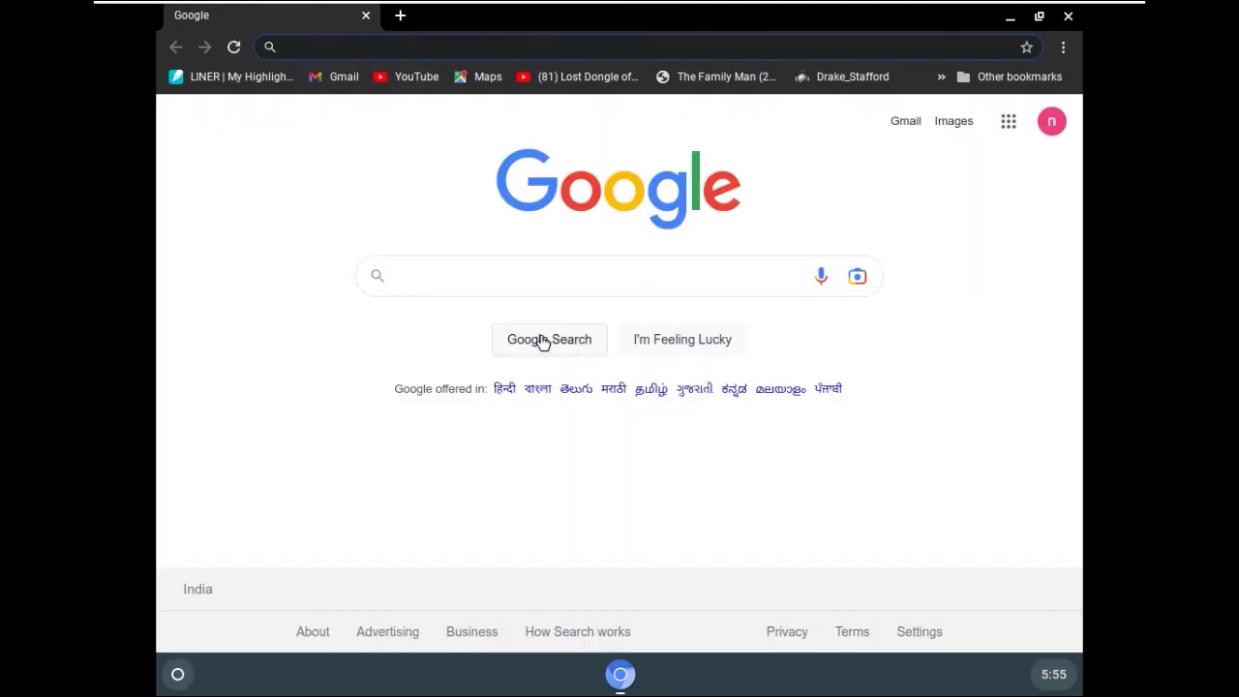
{"action": "left_click", "coordinate": [490, 278]}
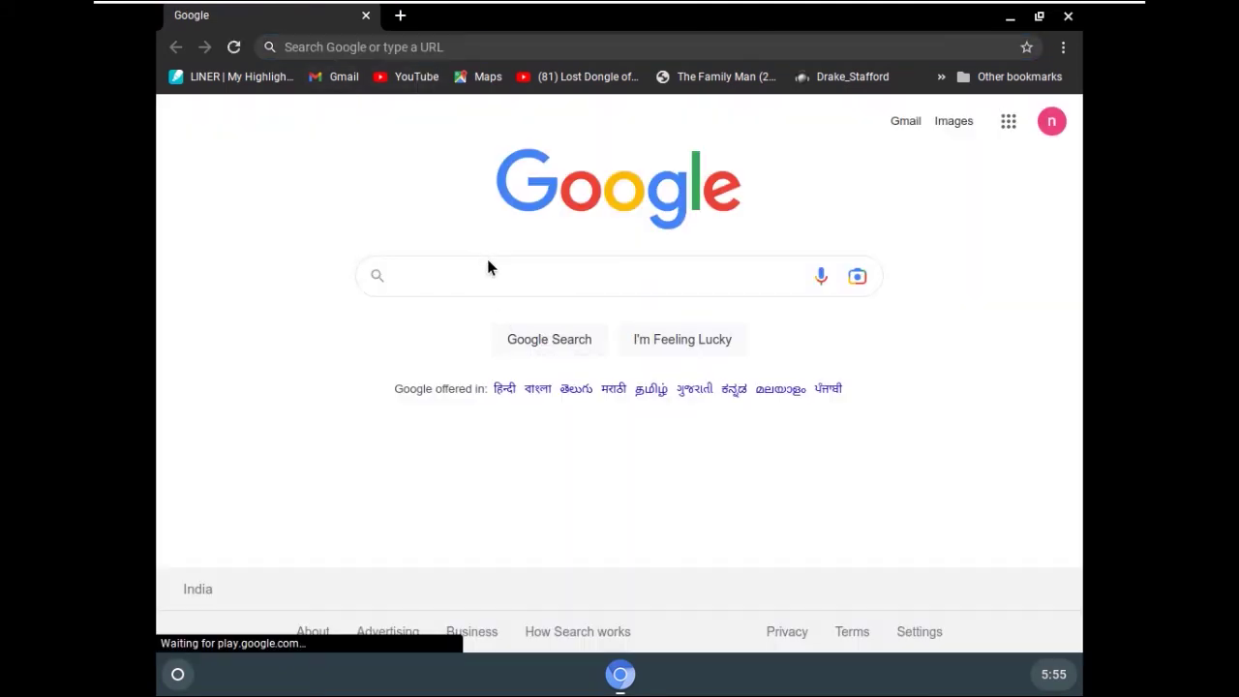
{"action": "left_click", "coordinate": [1067, 16]}
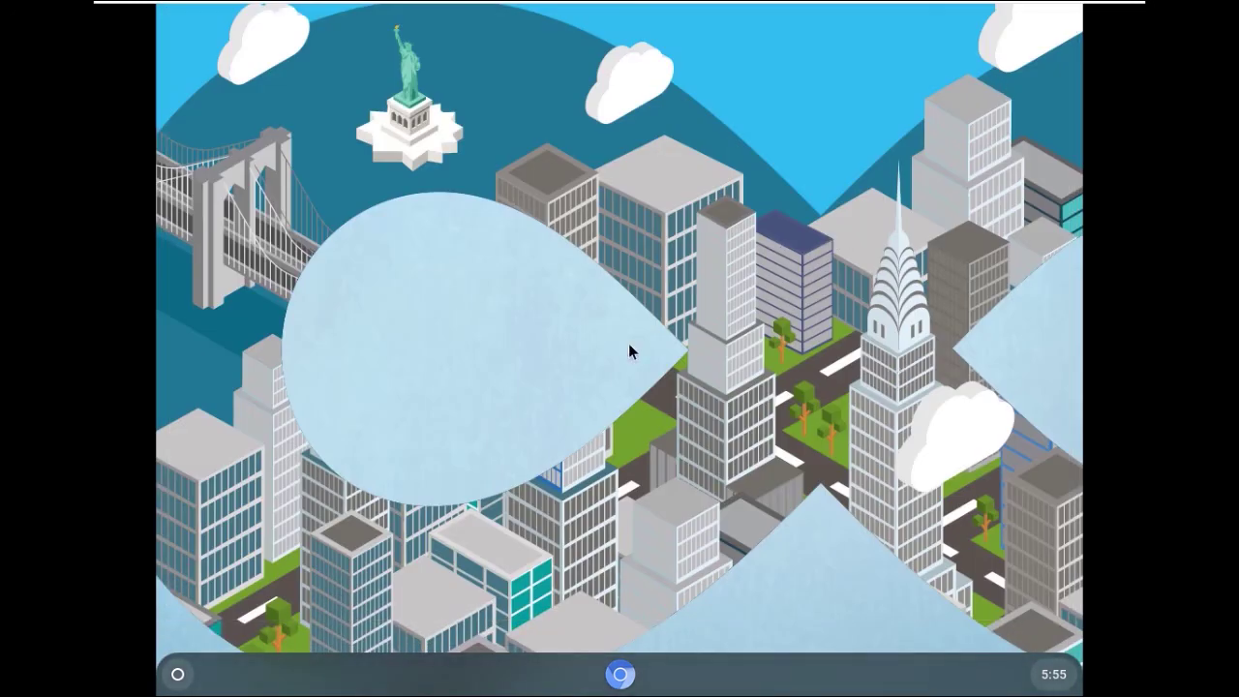
{"action": "left_click", "coordinate": [178, 675]}
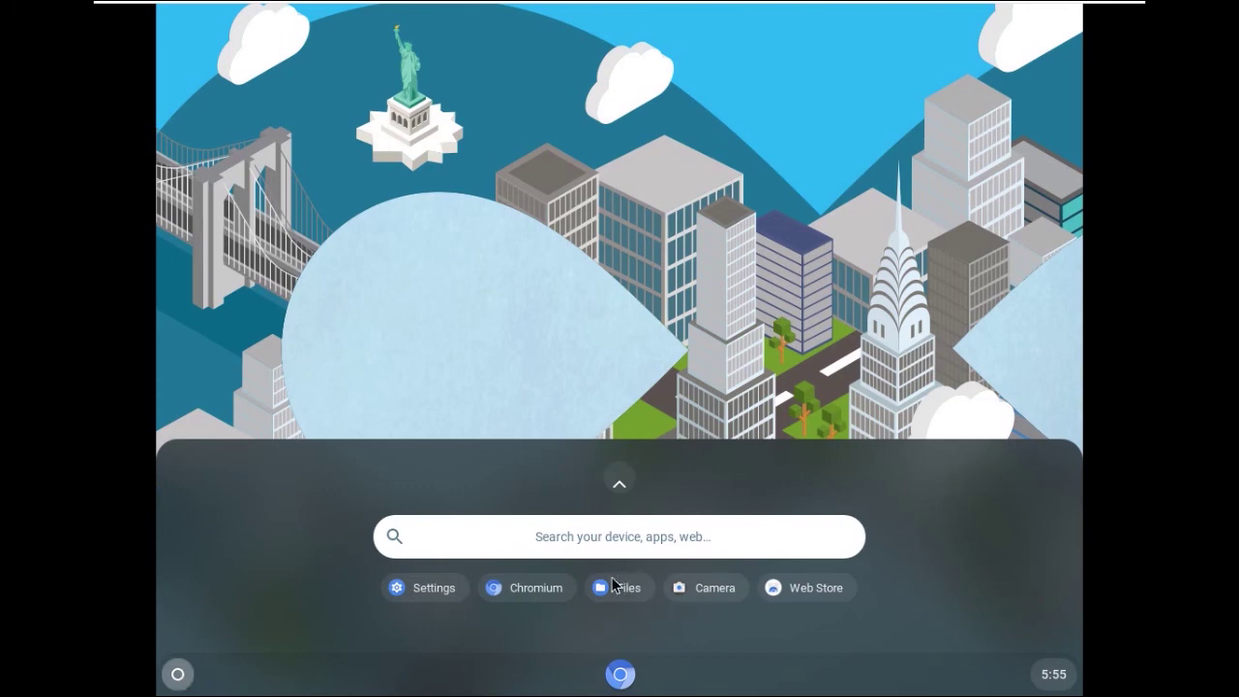
{"action": "left_click", "coordinate": [435, 589]}
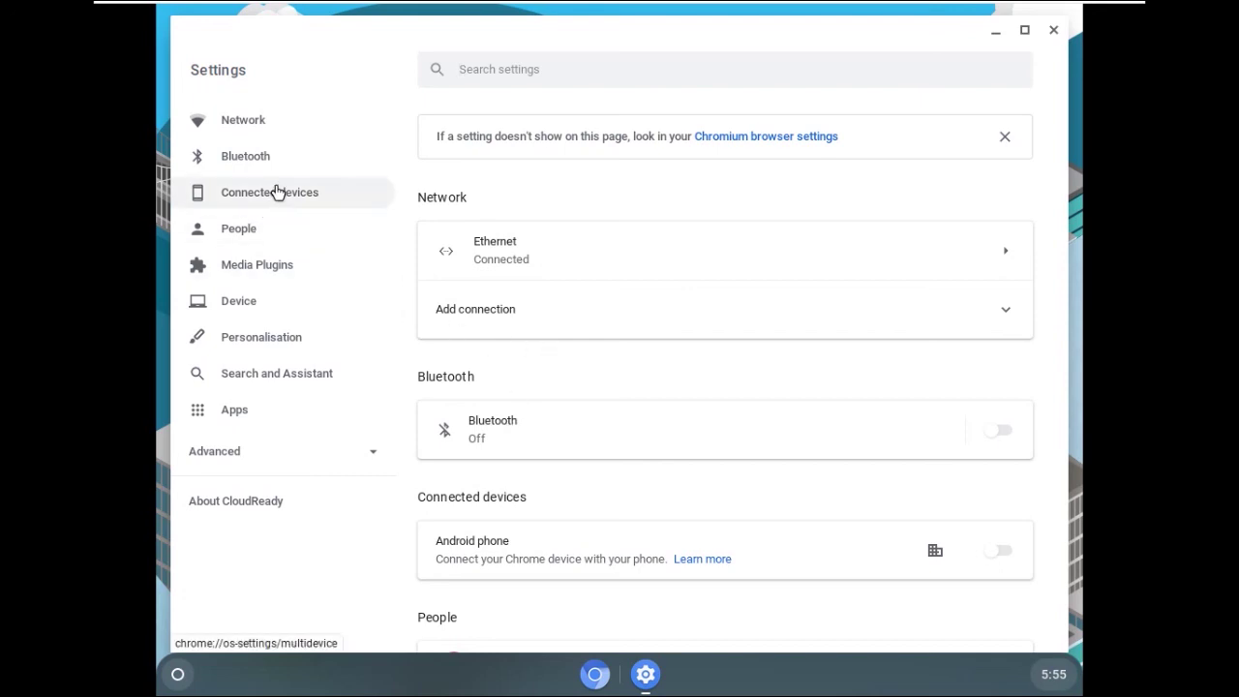
{"action": "left_click", "coordinate": [375, 452]}
{"action": "scroll", "coordinate": [375, 452], "scroll_direction": "down", "scroll_amount": 2}
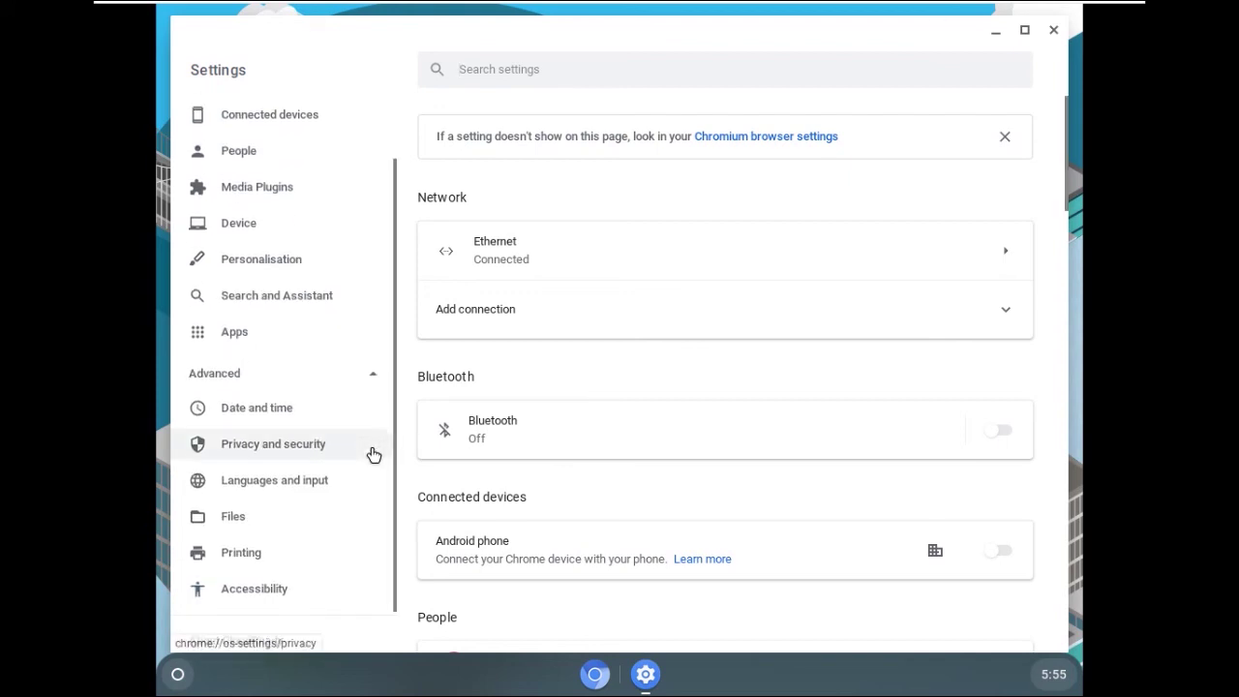
{"action": "scroll", "coordinate": [372, 454], "scroll_direction": "down", "scroll_amount": 1}
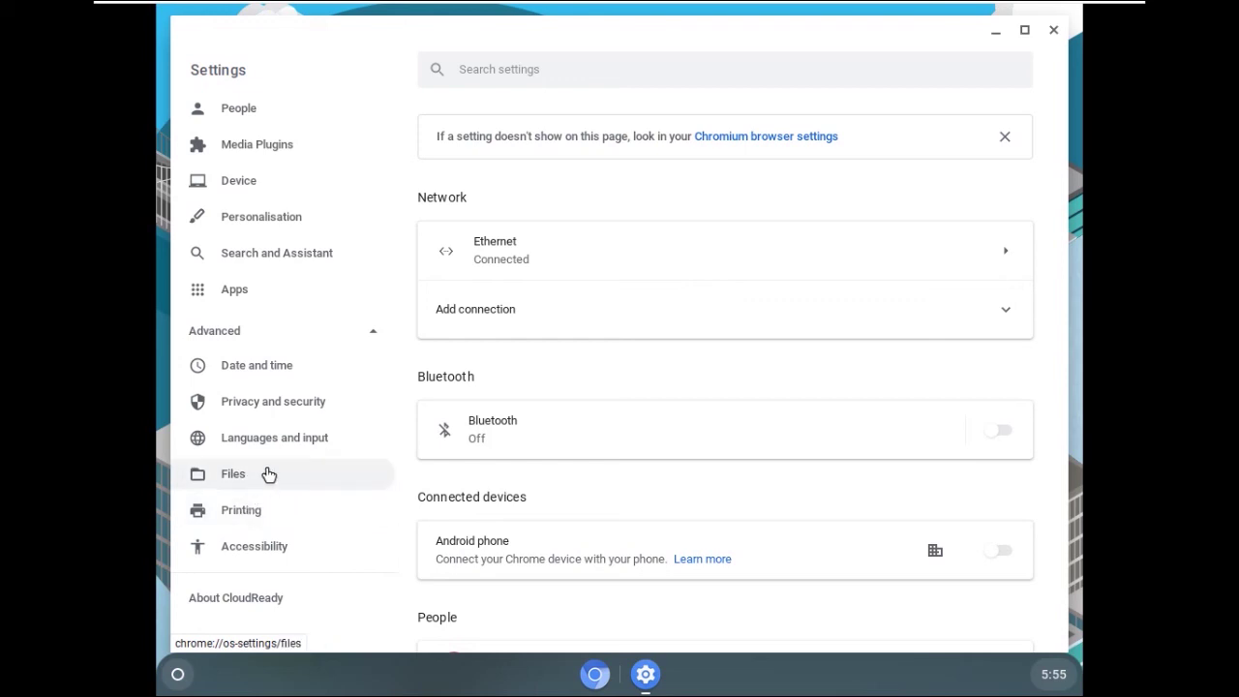
{"action": "scroll", "coordinate": [271, 373], "scroll_direction": "up", "scroll_amount": 1}
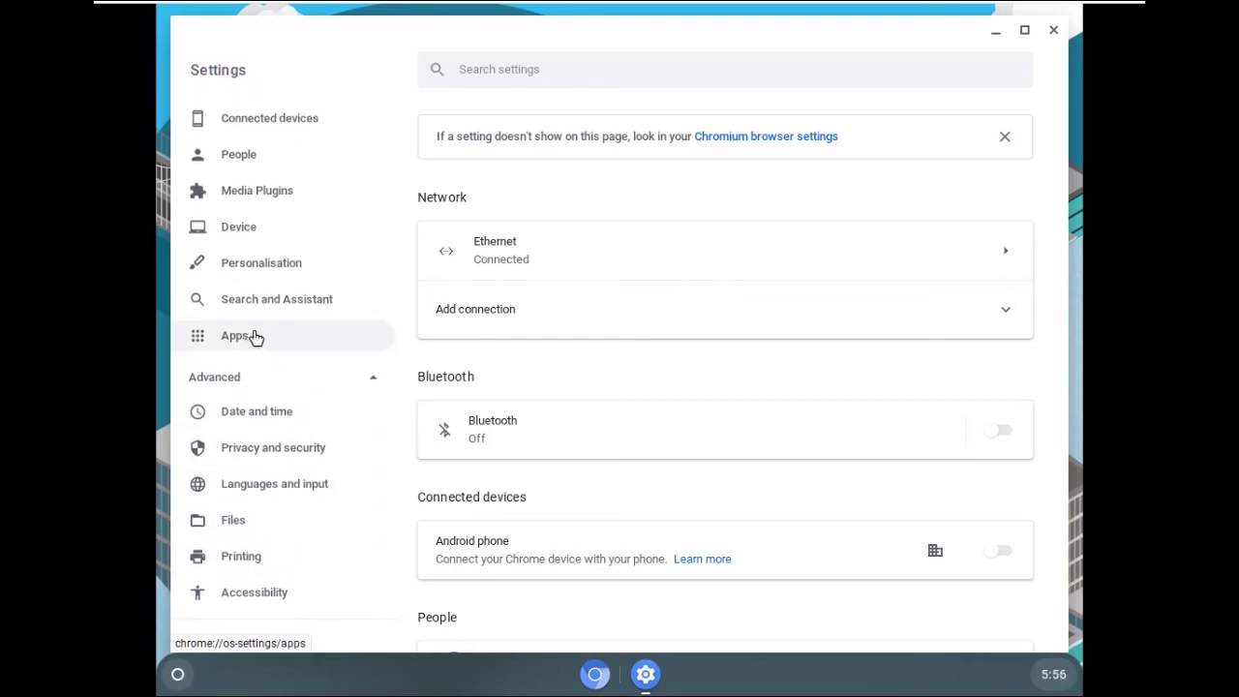
{"action": "left_click", "coordinate": [253, 336]}
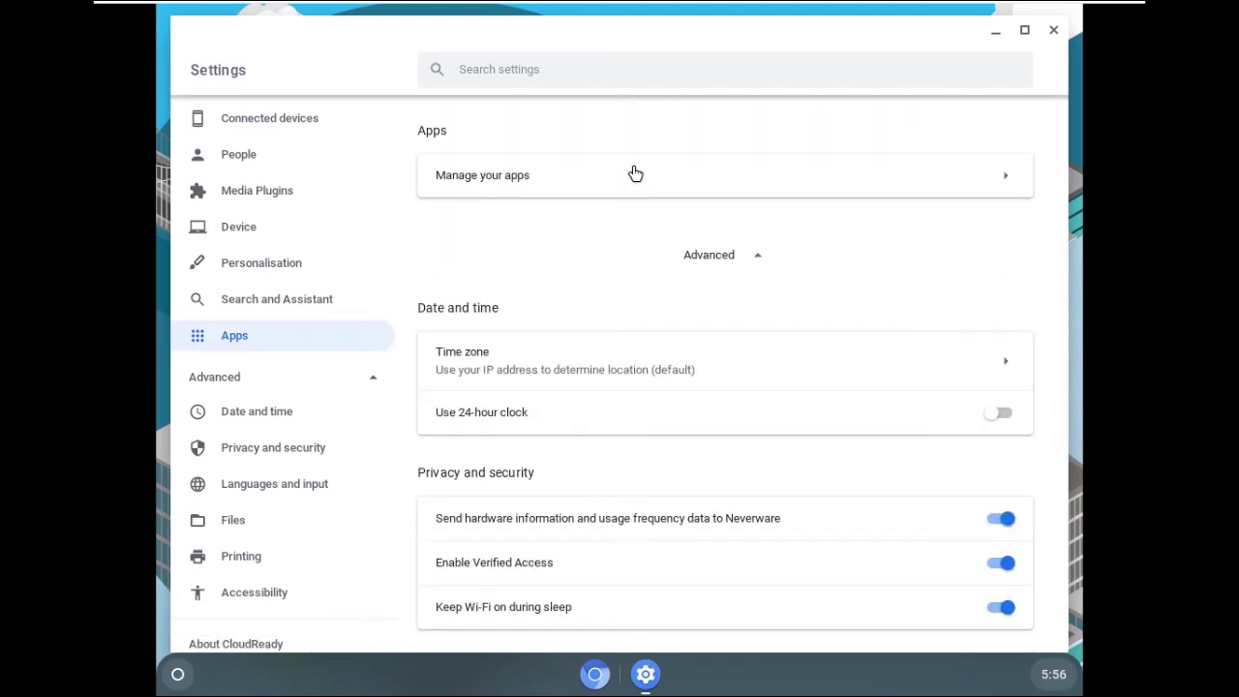
{"action": "left_click", "coordinate": [1012, 180]}
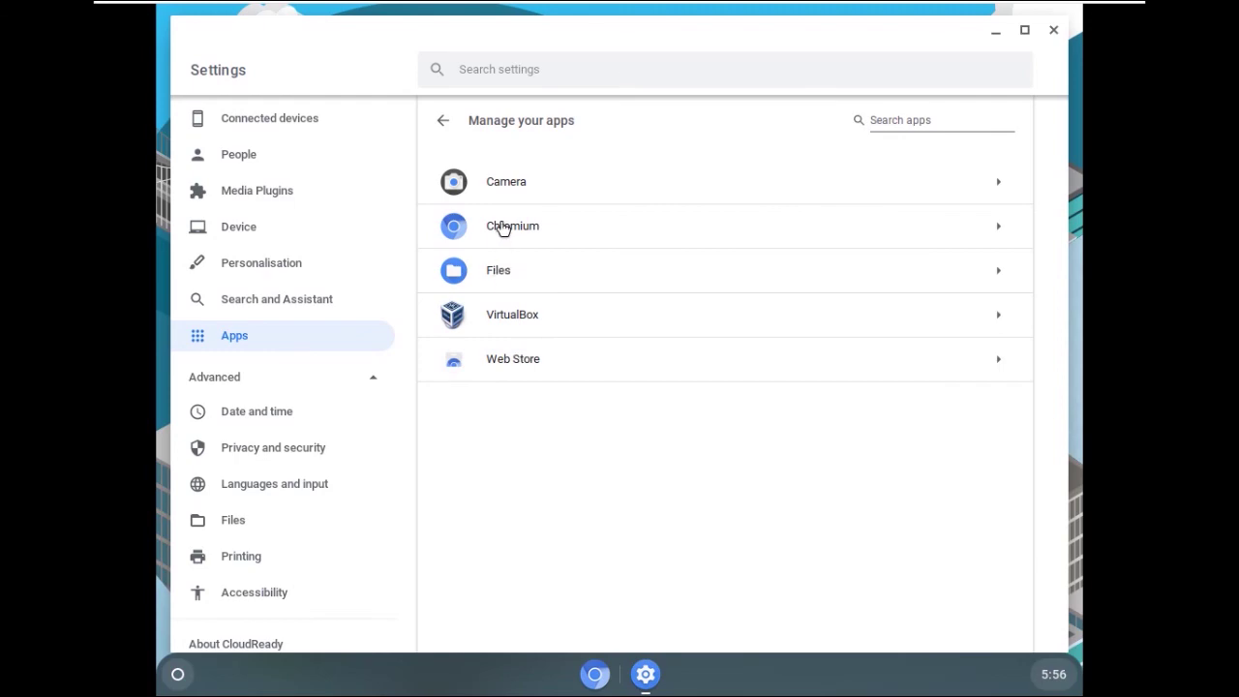
{"action": "left_click", "coordinate": [1054, 30]}
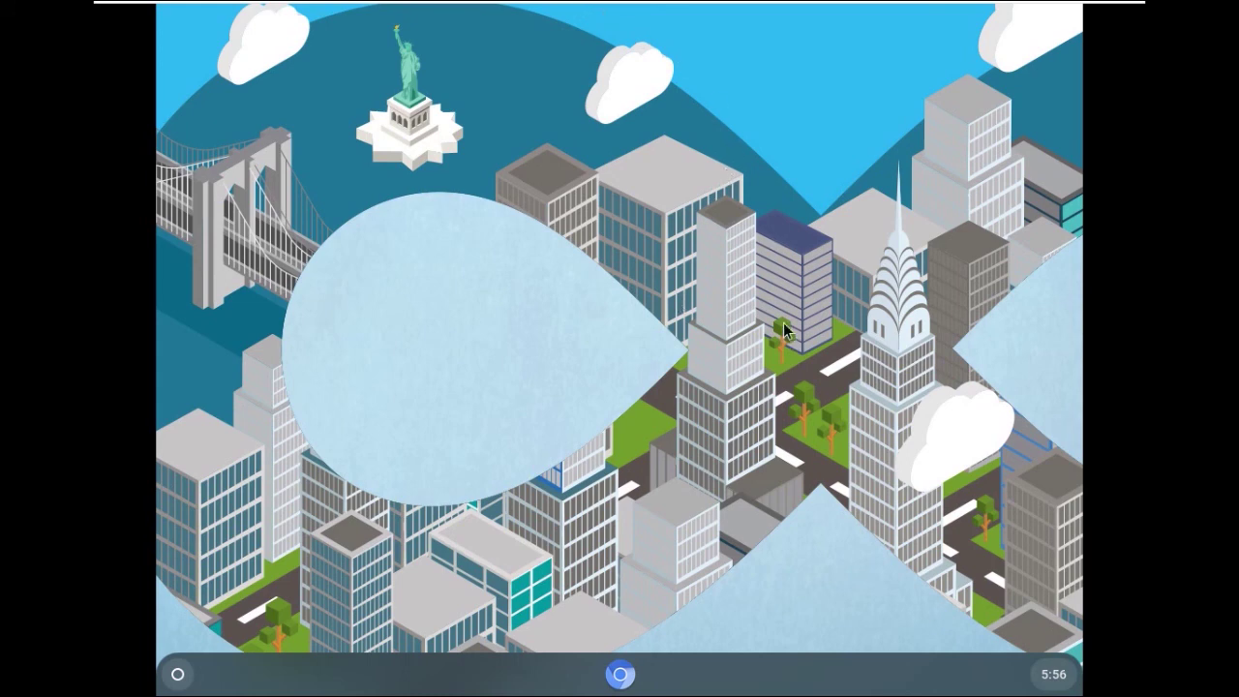
Unmute the guest and raise its volume slider to about two-thirds, then release input with Ctrl+Alt
{"action": "key", "text": "XF86AudioMute"}
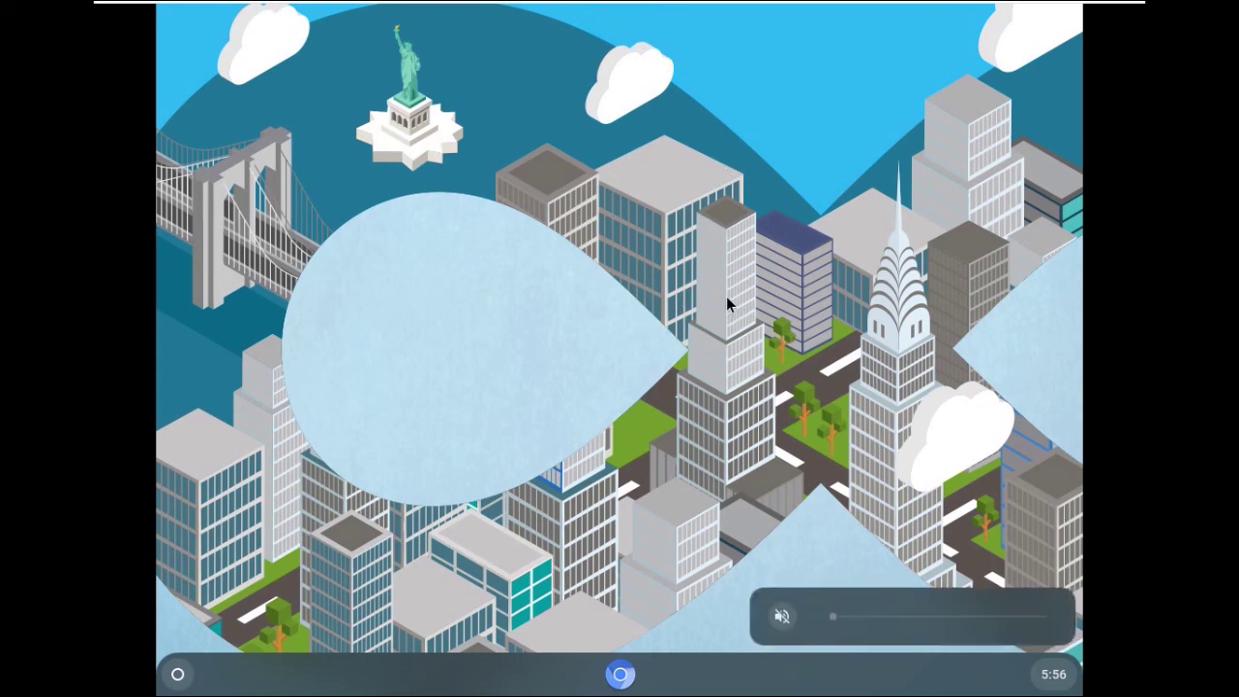
{"action": "left_click_drag", "start_coordinate": [832, 616], "coordinate": [1045, 630]}
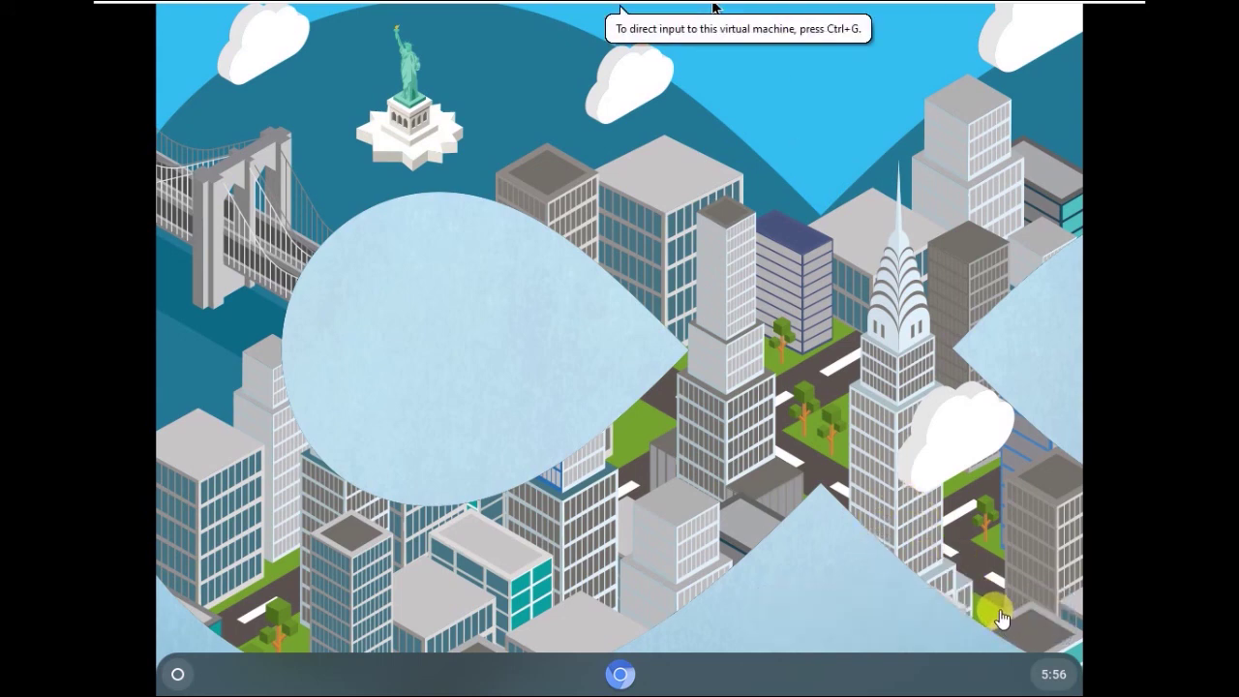
{"action": "left_click", "coordinate": [672, 8]}
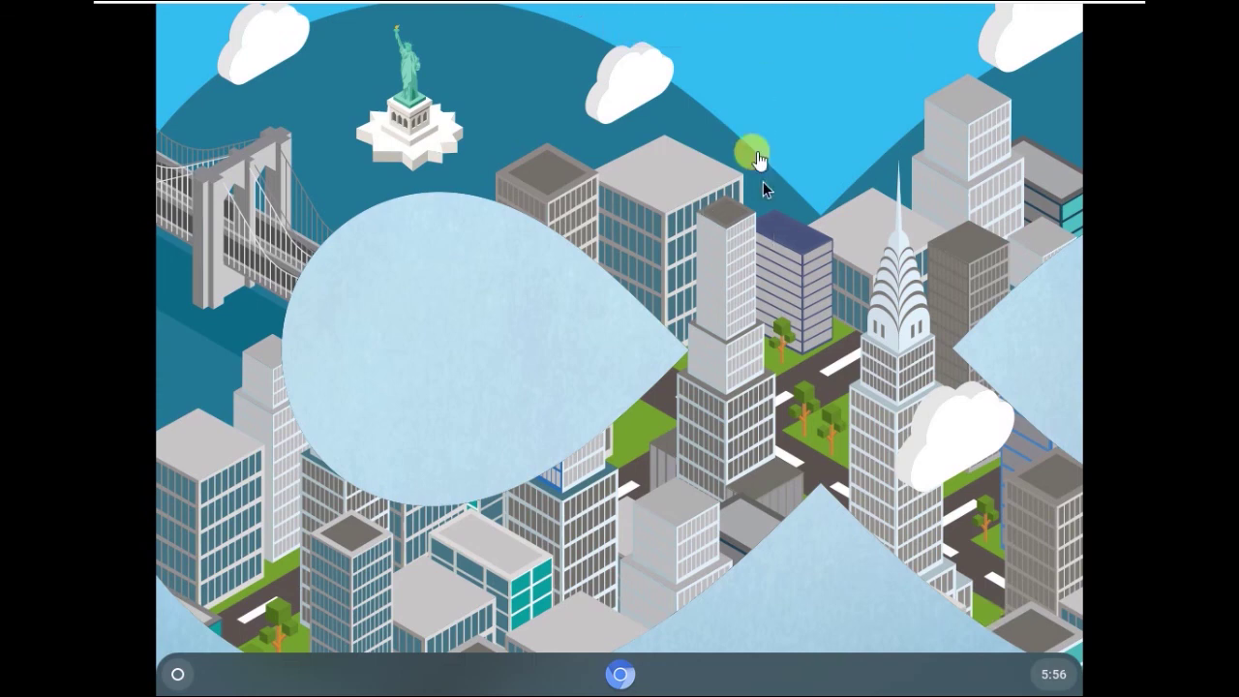
{"action": "key", "text": "ctrl+alt"}
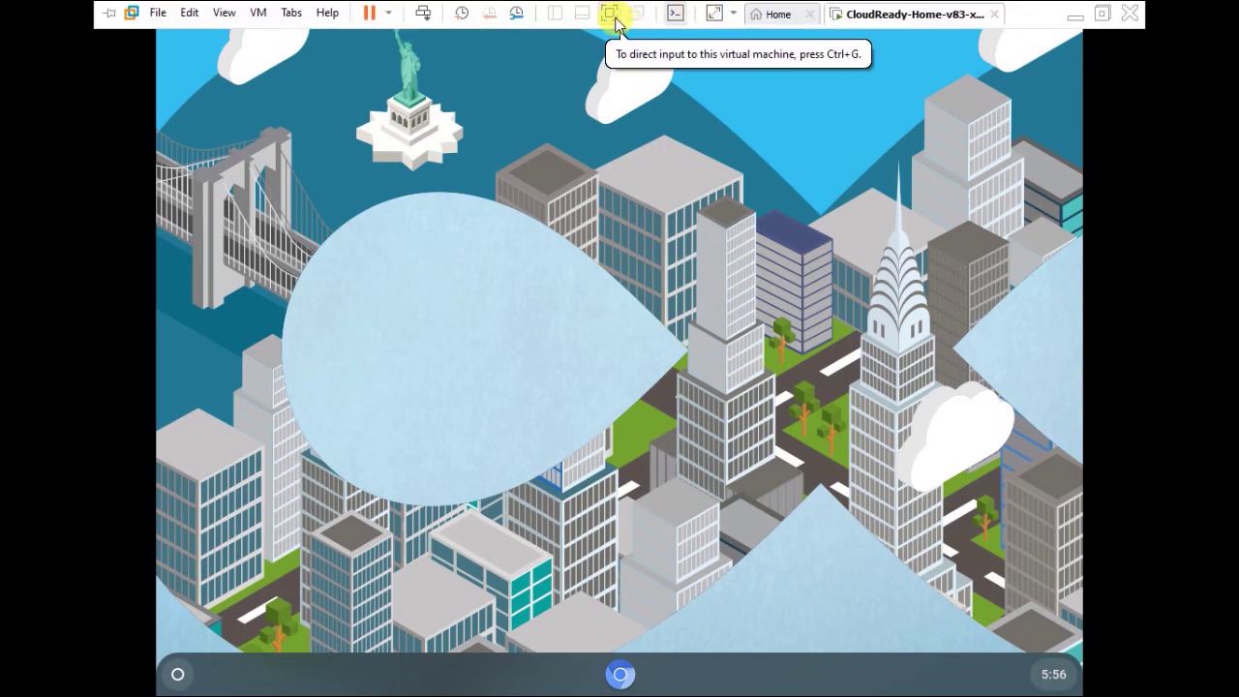
Leave full screen and power off CloudReady-Home-v83-x64 via Power > Power Off, confirming the prompt
{"action": "left_click", "coordinate": [612, 15]}
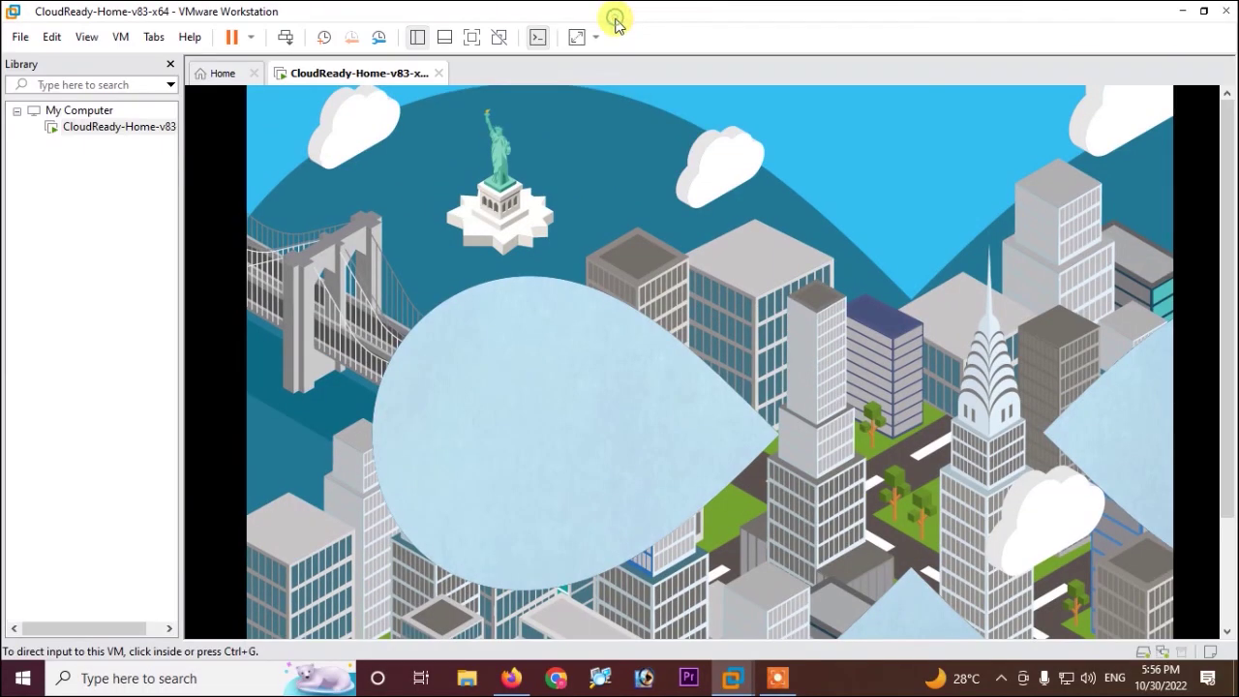
{"action": "right_click", "coordinate": [137, 126]}
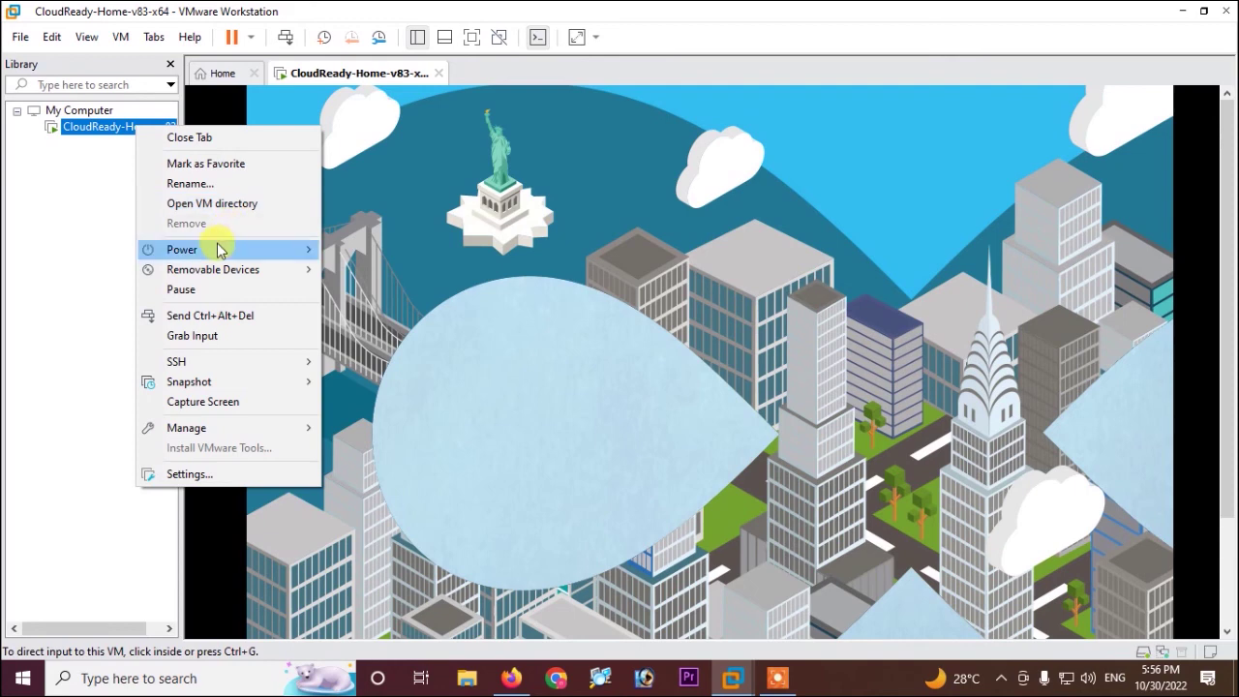
{"action": "mouse_move", "coordinate": [219, 249]}
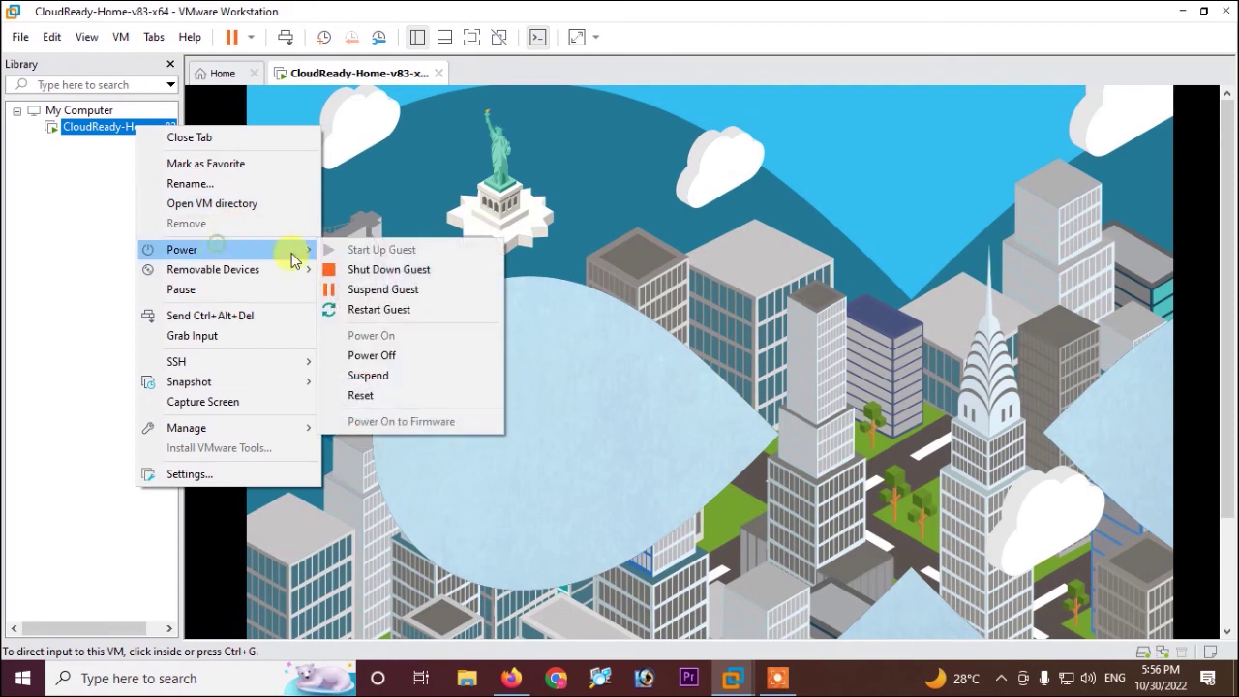
{"action": "left_click", "coordinate": [395, 355]}
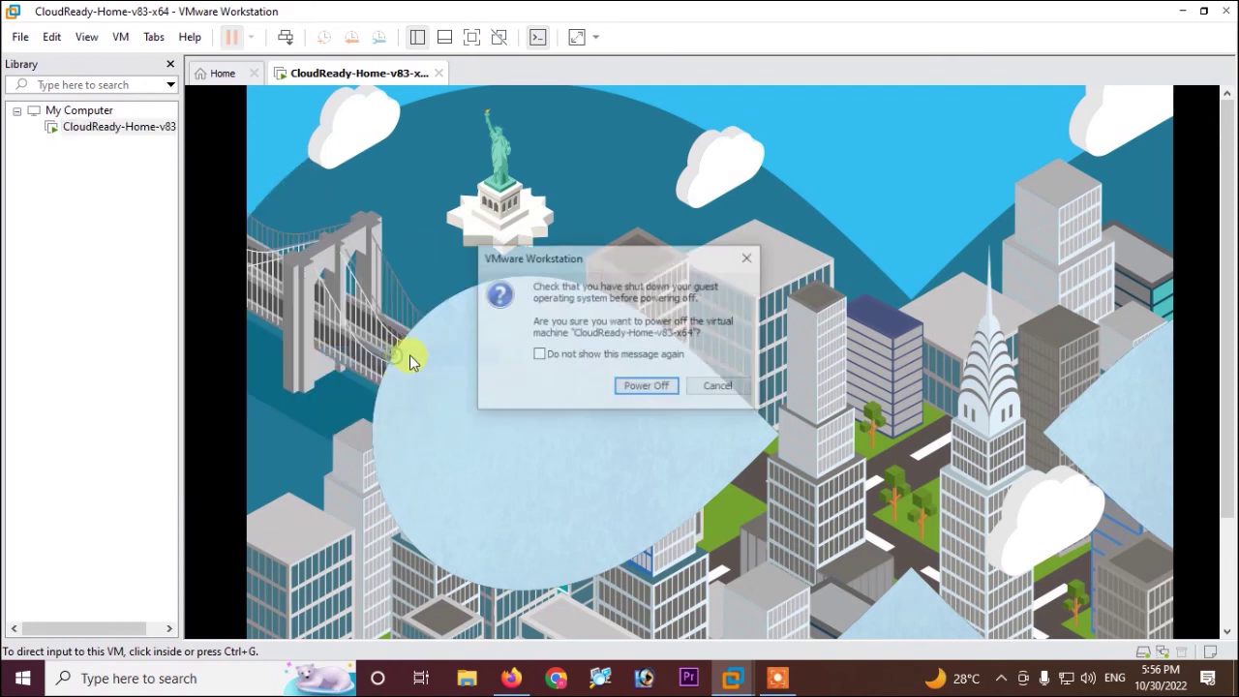
{"action": "left_click", "coordinate": [639, 389]}
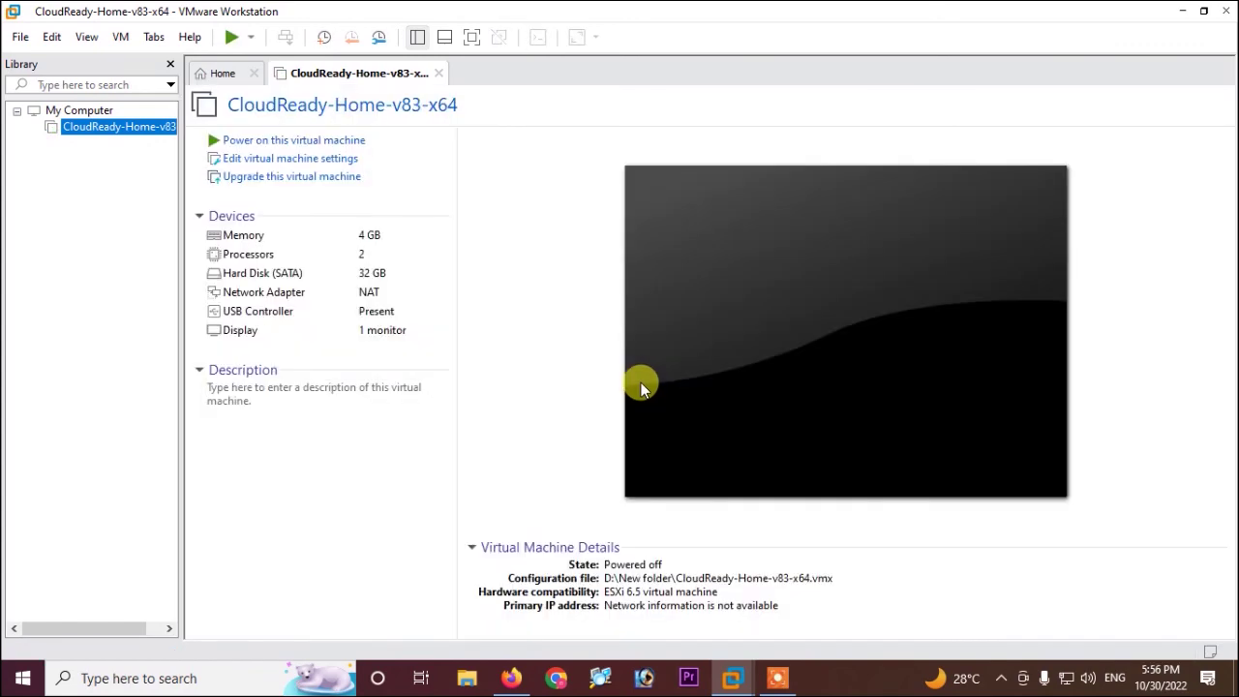